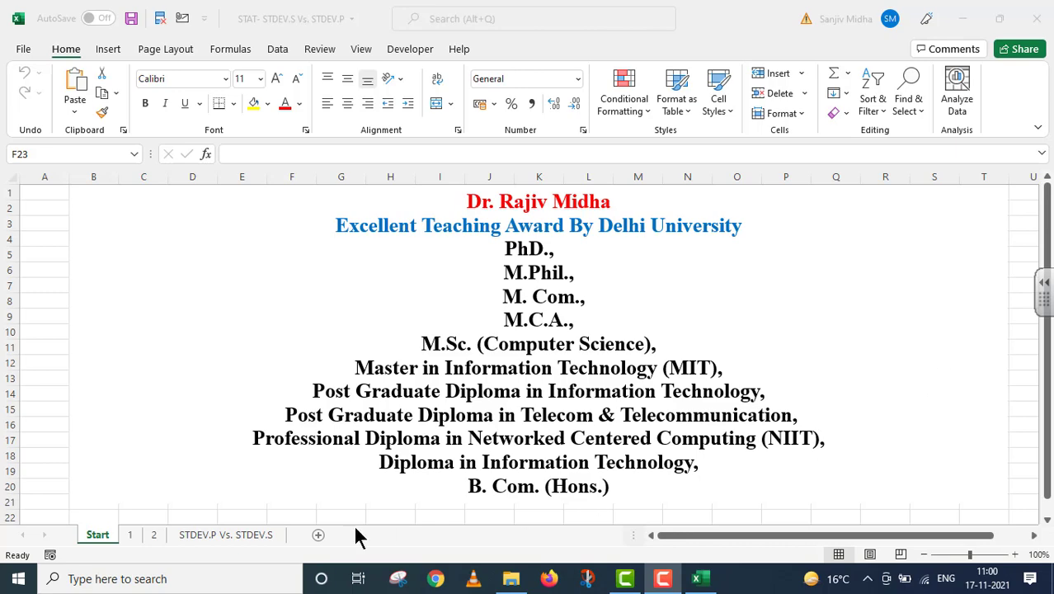
Step: Go through the statistical functions list and title sheets, ending on the STDEV.P Vs. STDEV.S sheet
left_click(130, 535)
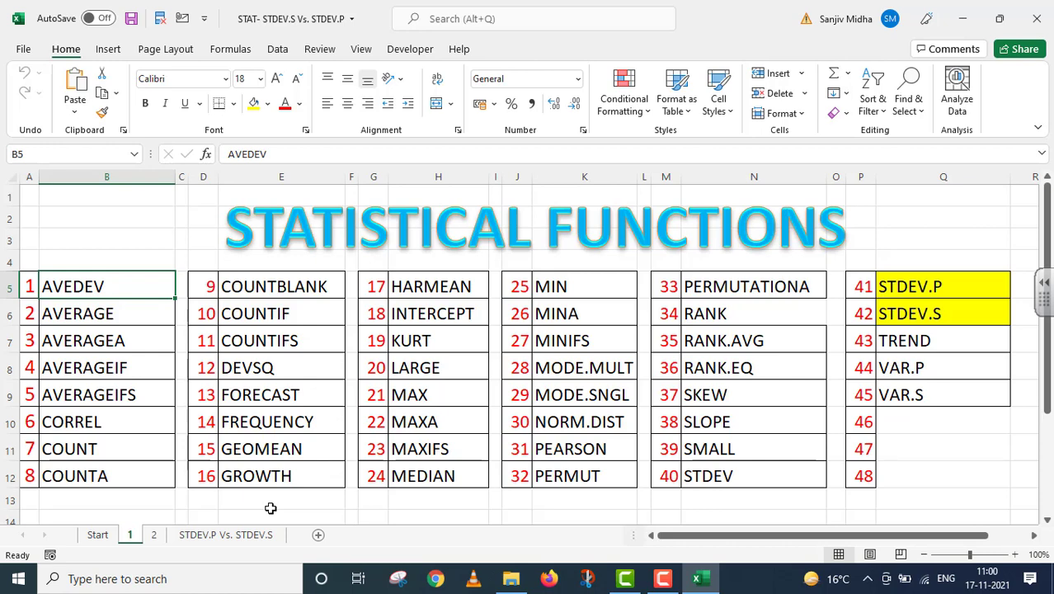
key("ctrl+Page_Down")
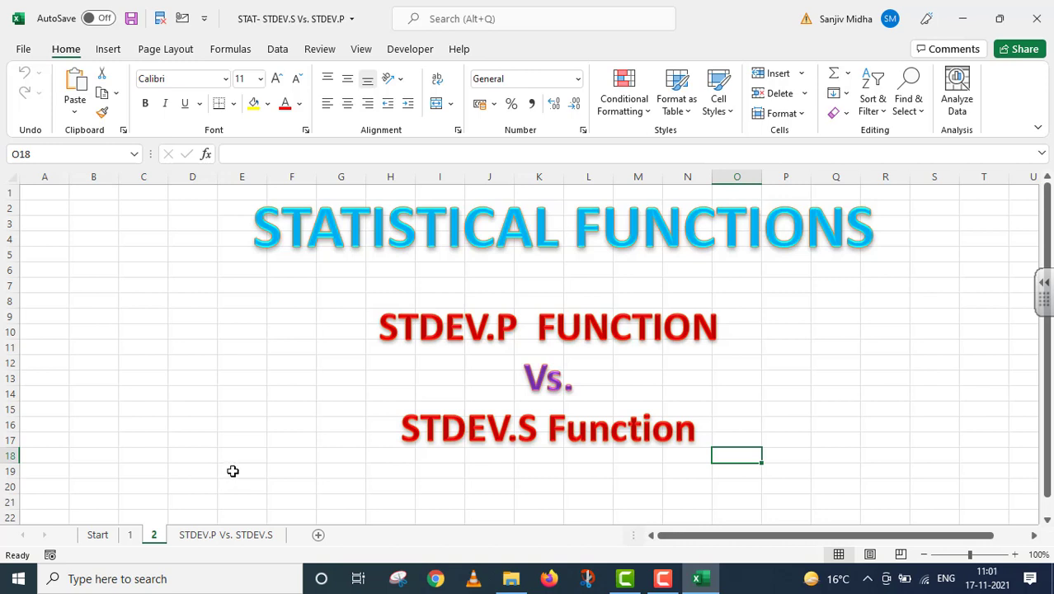
left_click(224, 535)
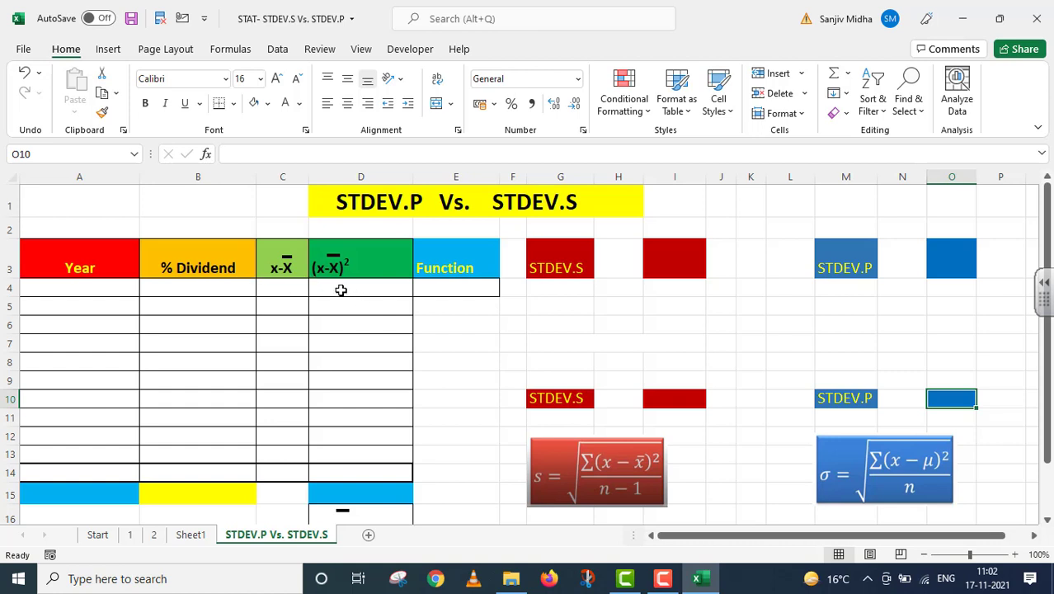
Step: Fill the Year column A4:A13 with the consecutive years 2012 to 2021
left_click_drag(74, 288, 94, 455)
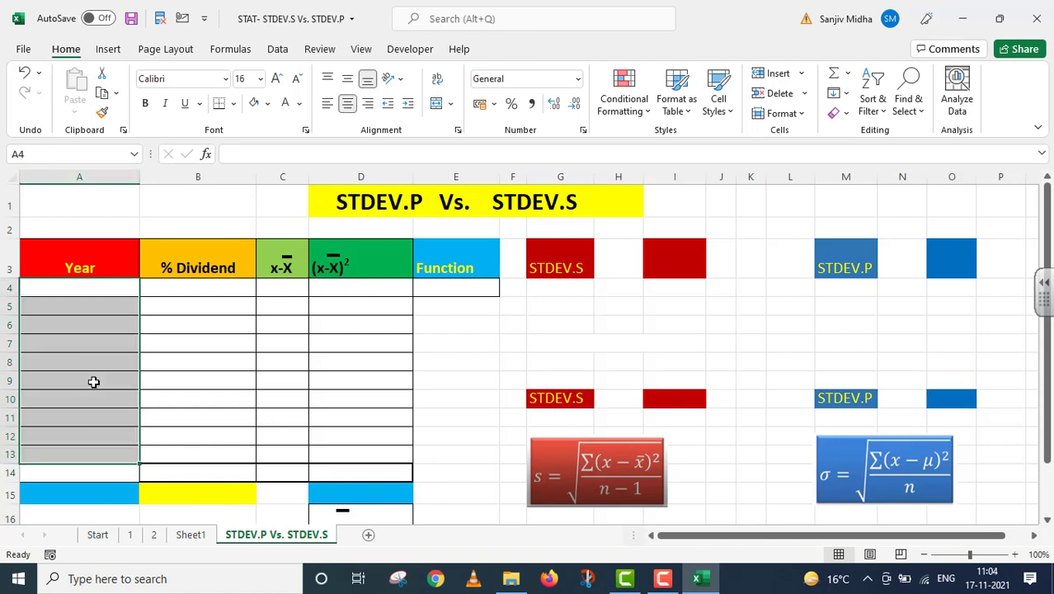
left_click(71, 286)
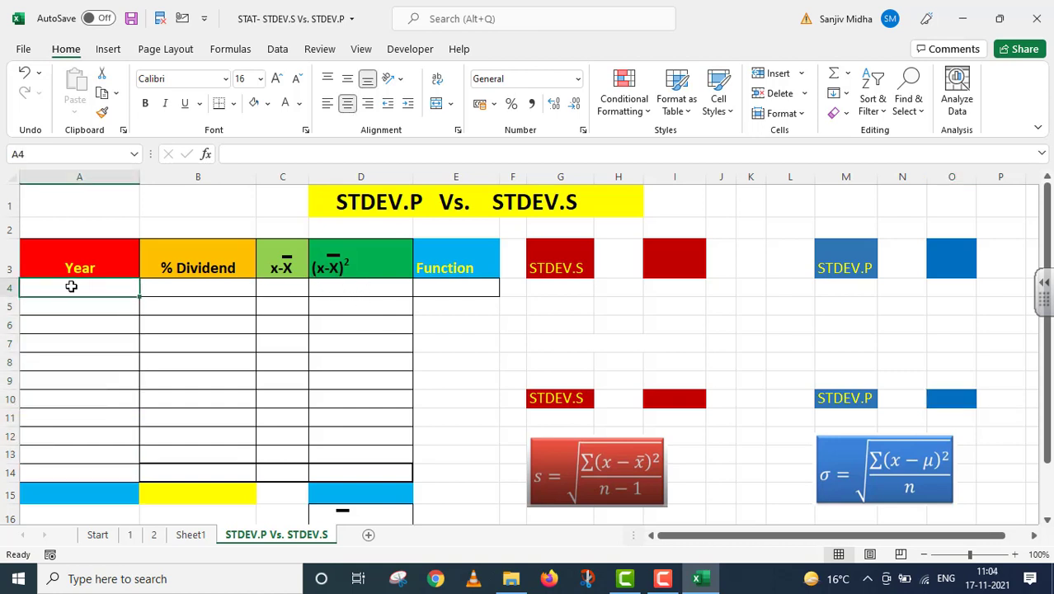
type("2012")
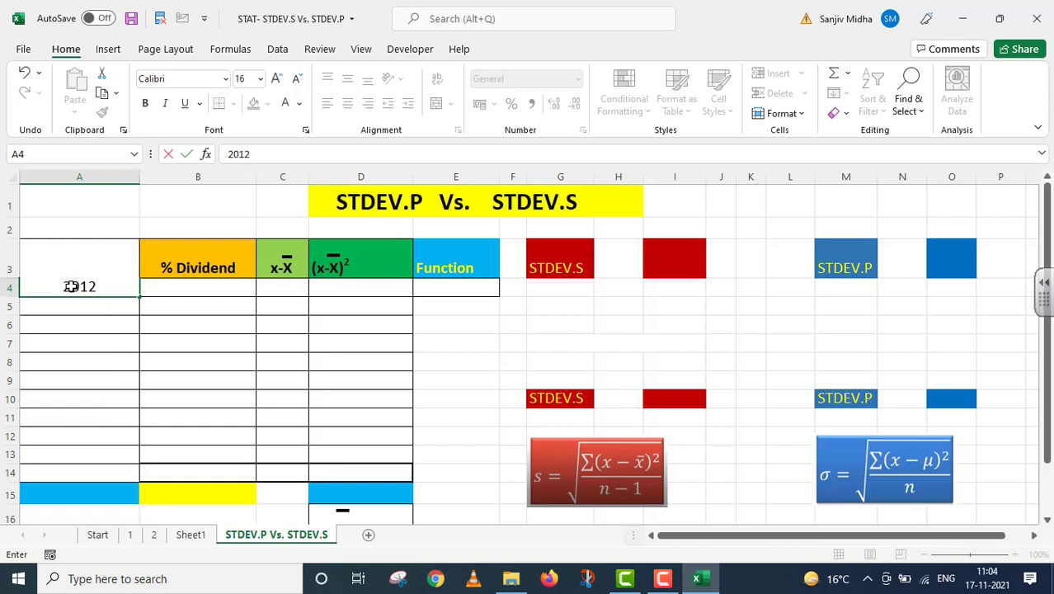
left_click(94, 307)
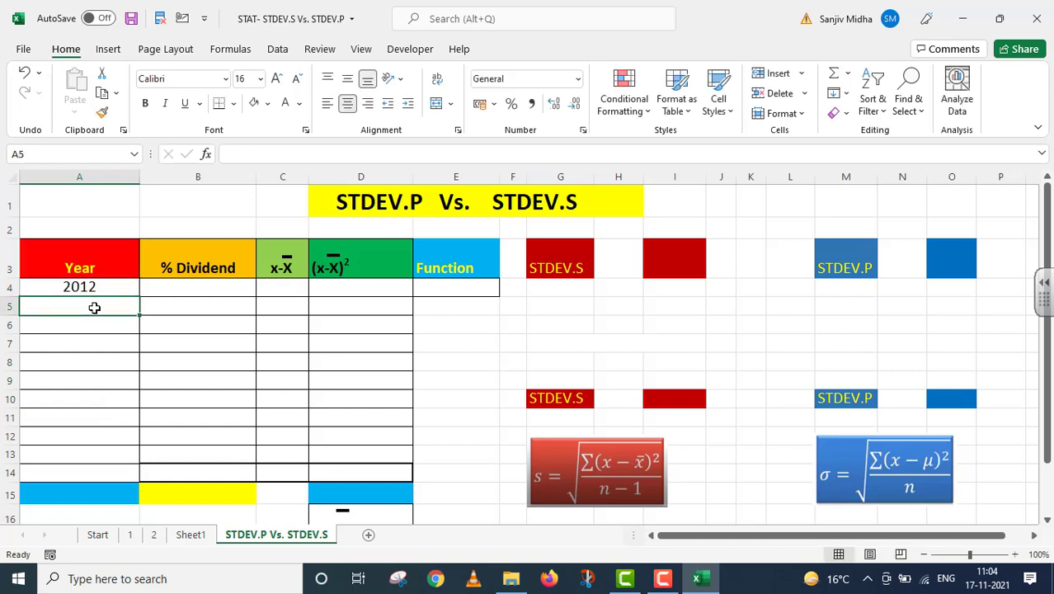
type("2013")
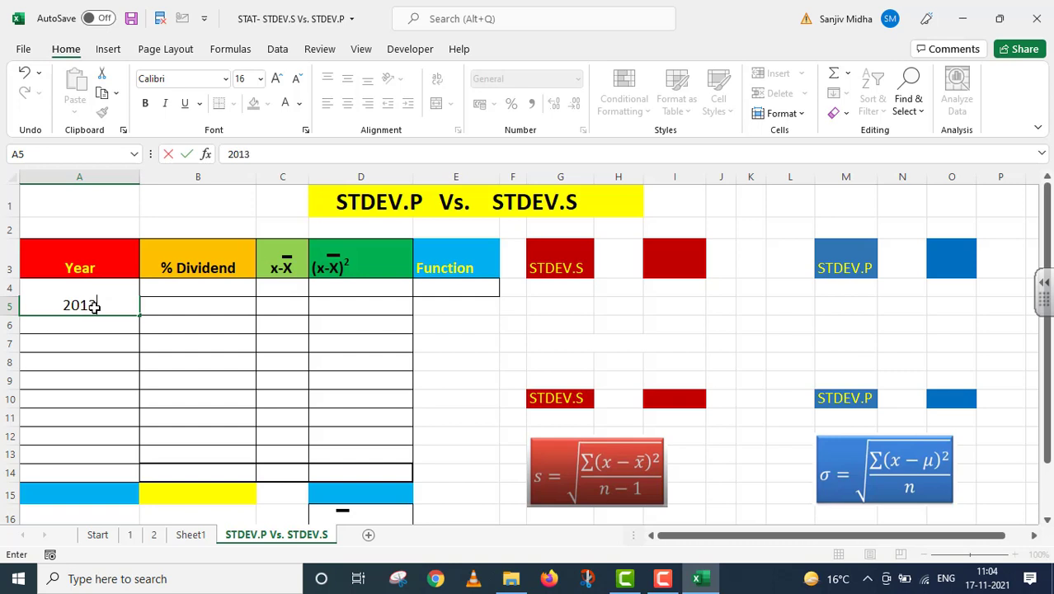
left_click_drag(86, 287, 140, 458)
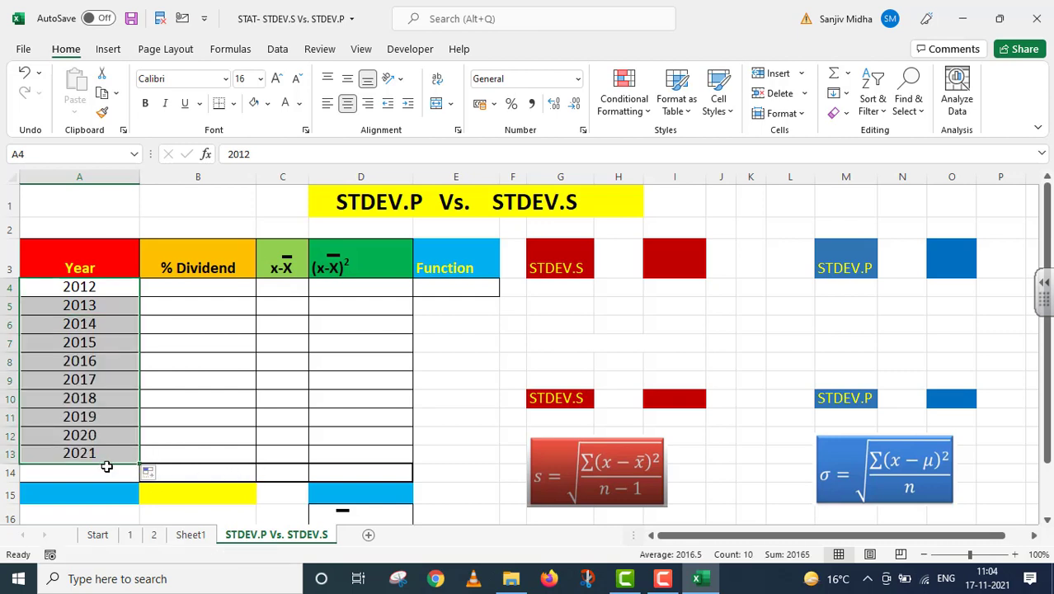
Step: Enter the % Dividend values 14, 16, 13 and 12 for the years 2012 to 2015 in B4:B7
left_click(193, 287)
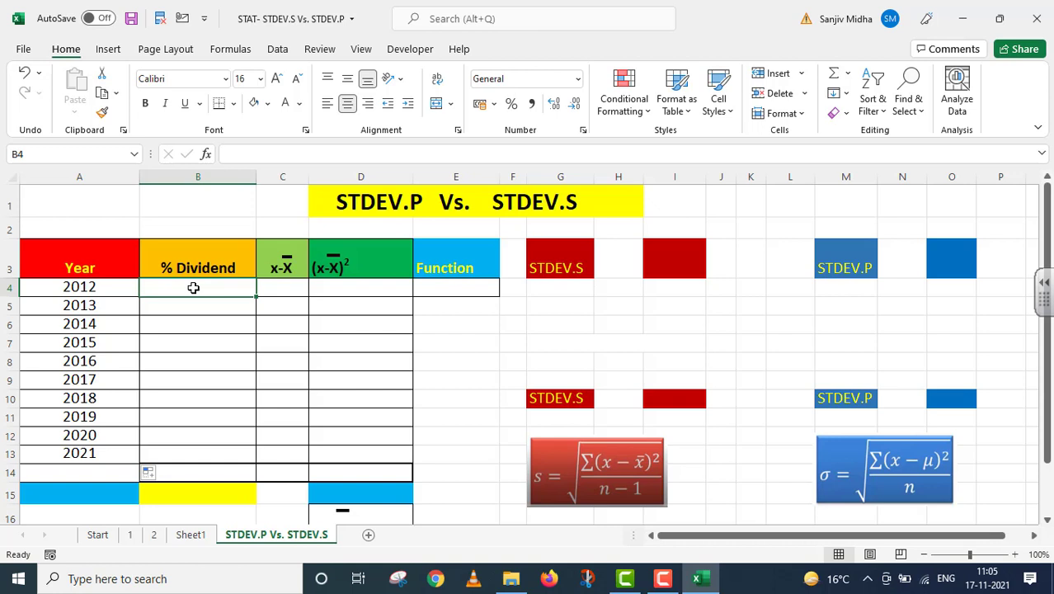
double_click(193, 287)
type("14")
key("Escape")
type("14")
key("Return")
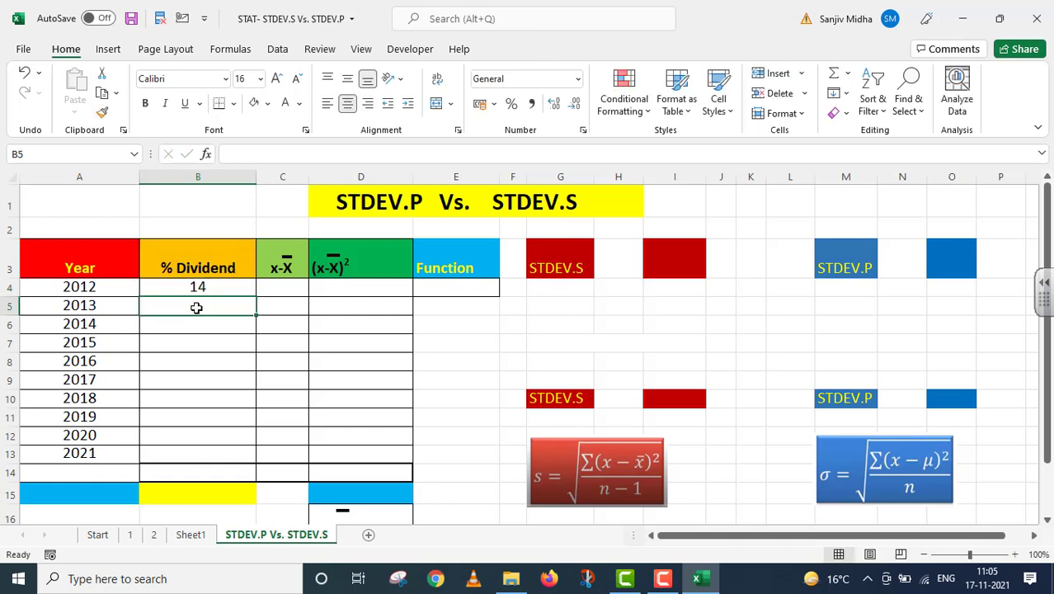
type("16")
key("Escape")
left_click(146, 328)
type("13")
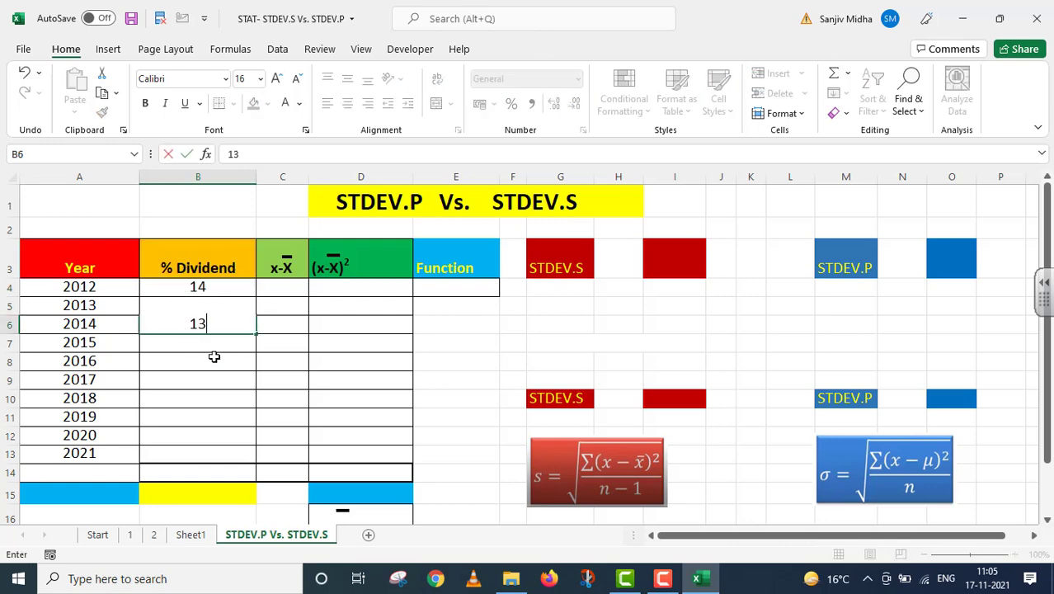
left_click(205, 342)
type("12")
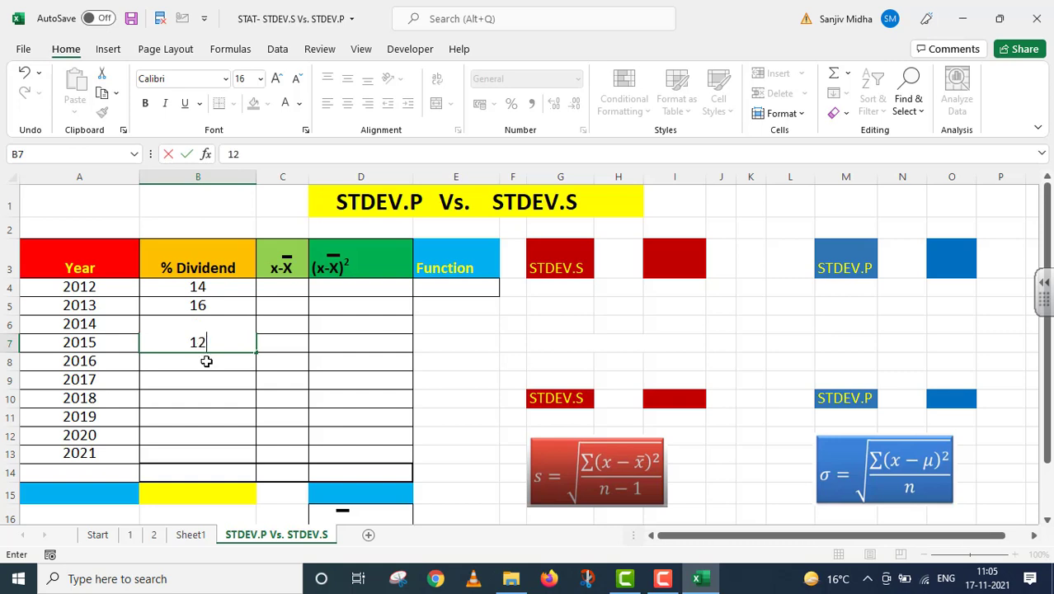
Step: Enter the % Dividend values 19, 14, 17, 11, 12 and 12 for the years 2016 to 2021 in B8:B13
left_click(203, 360)
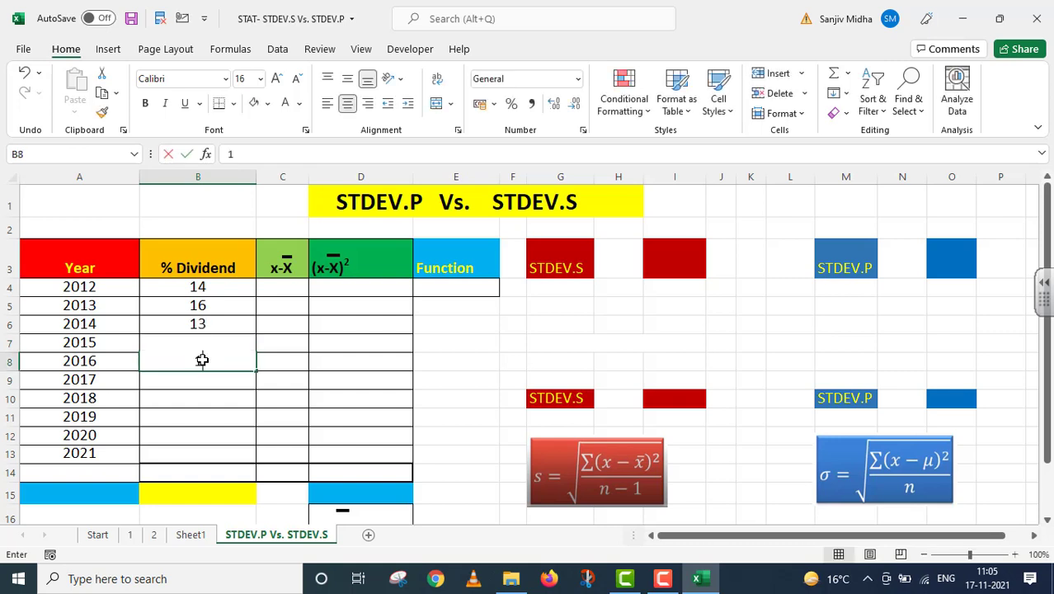
type("19")
left_click(200, 378)
type("14")
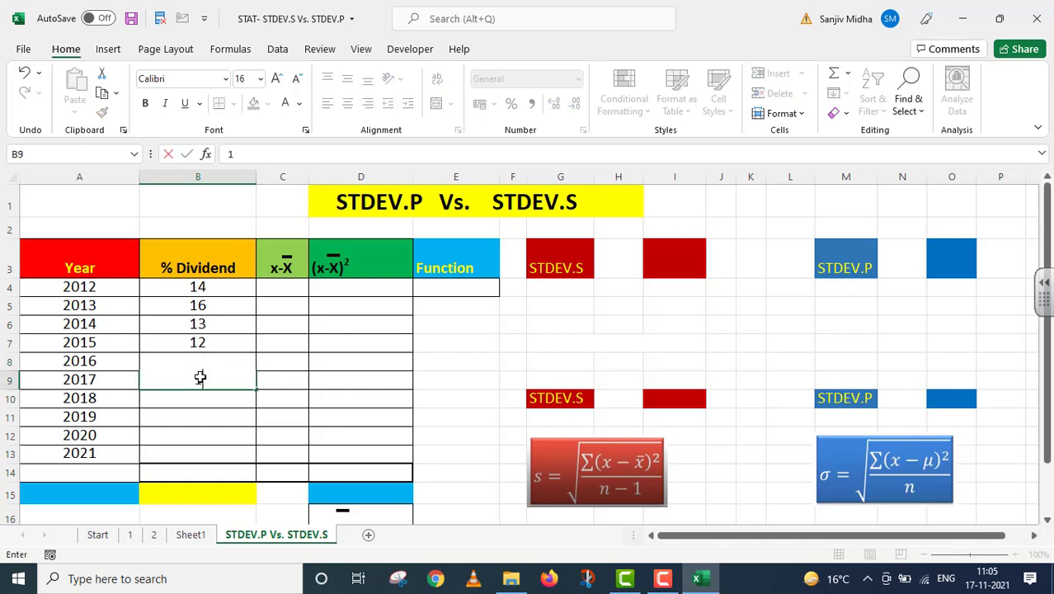
left_click(198, 397)
type("17")
left_click(198, 416)
type("11")
left_click(195, 434)
type("12")
left_click(192, 457)
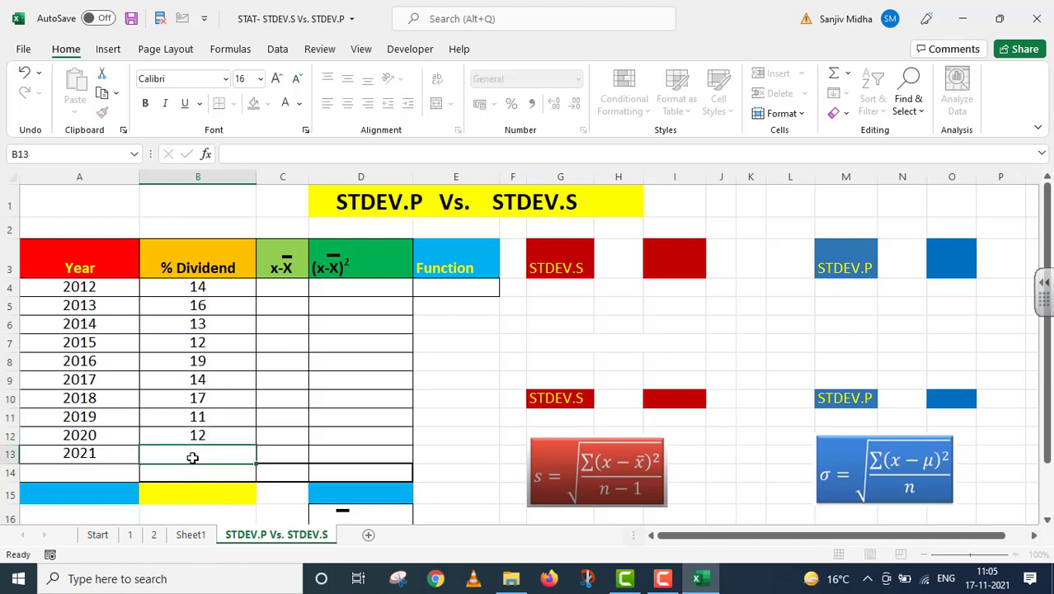
type("12")
left_click(454, 397)
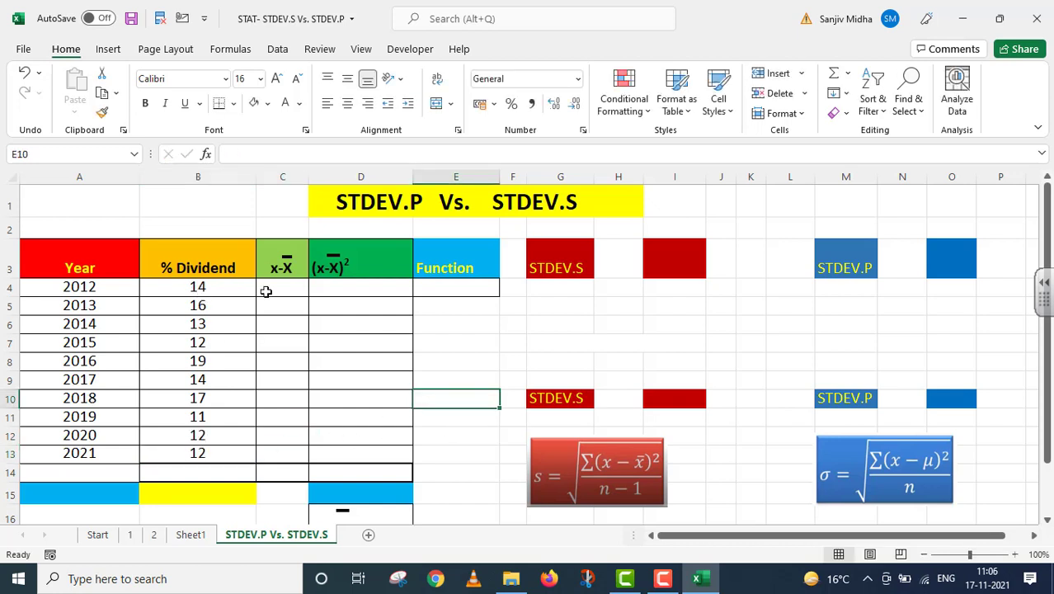
Step: Count the years in cell A14 with the formula =COUNT(A4:A13)
left_click(66, 469)
type("=C")
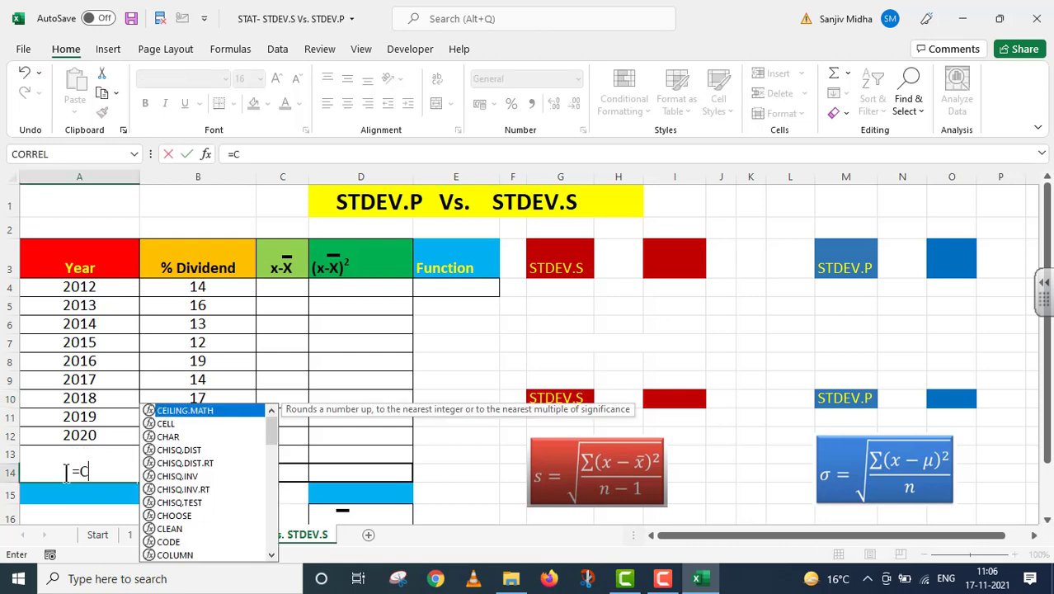
type("OUNT(")
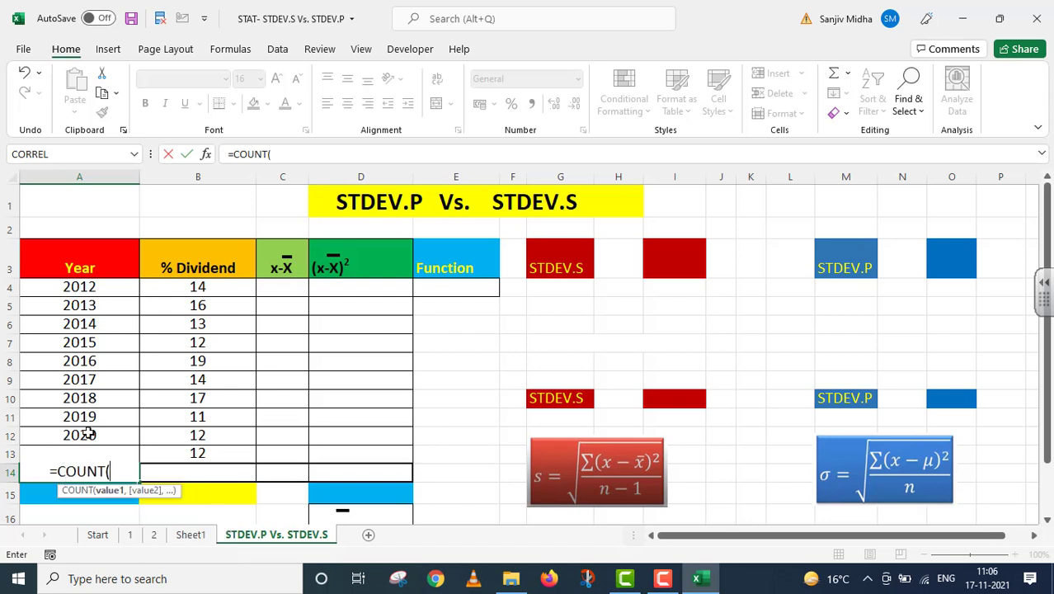
left_click_drag(95, 286, 138, 498)
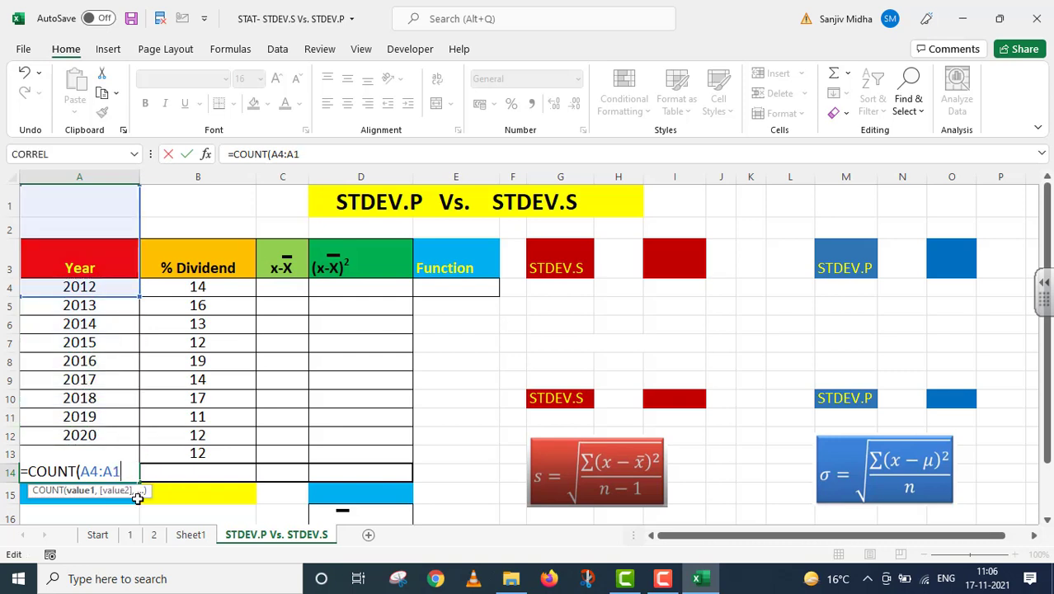
type("3")
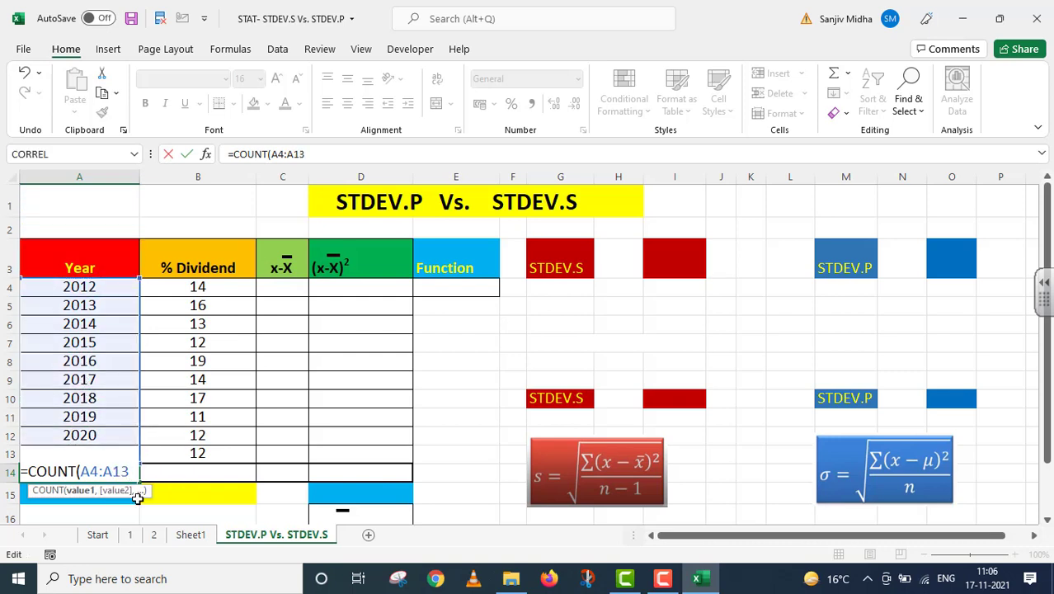
type(")")
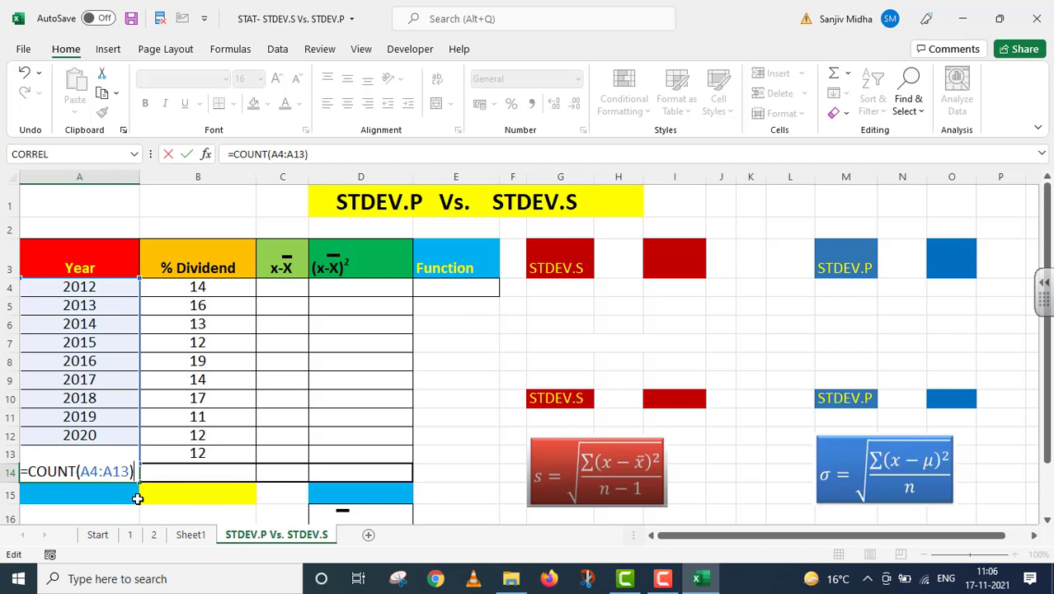
key("Return")
Step: Copy the COUNT formula from A14 into A15 as visible text, =COUNT(A4:A13)
key("Up")
left_click_drag(309, 154, 228, 154)
key("ctrl+c")
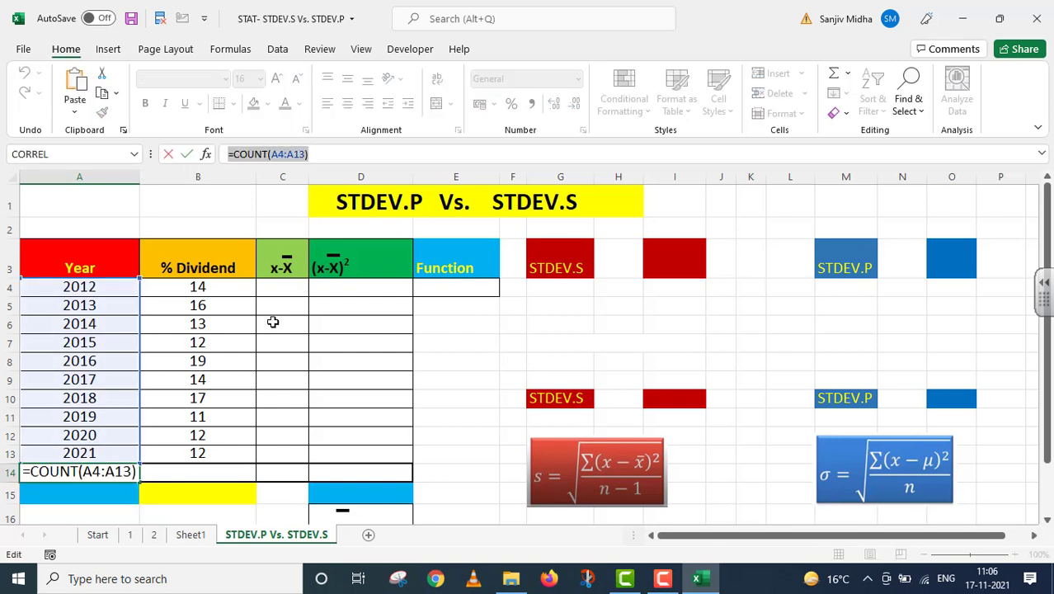
key("Return")
type("'")
key("ctrl+v")
left_click(455, 360)
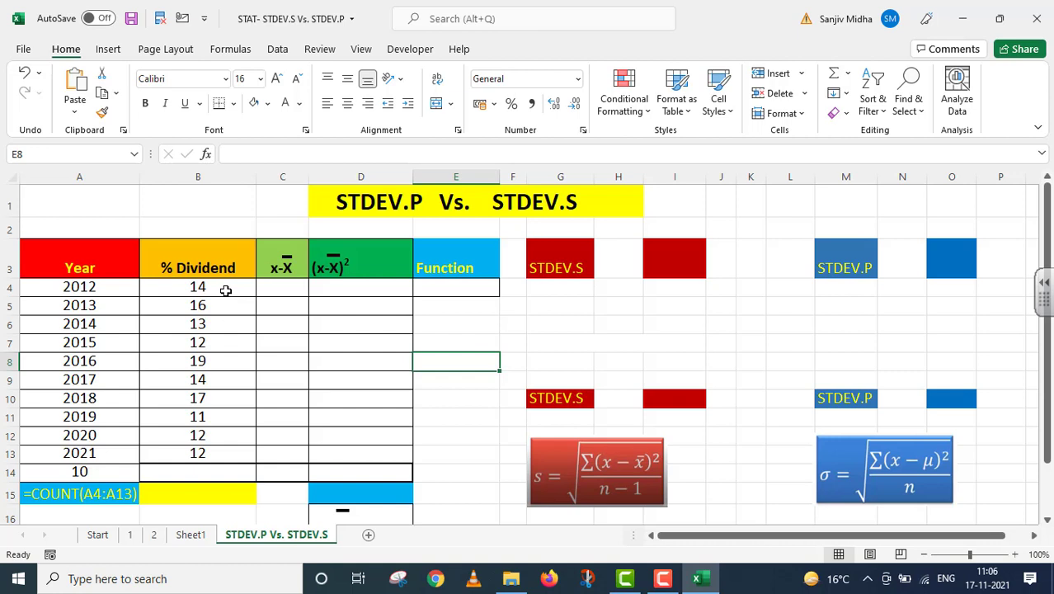
Step: Calculate the mean dividend in cell B14 with the formula =AVERAGE(B4:B13)
double_click(178, 470)
type("=")
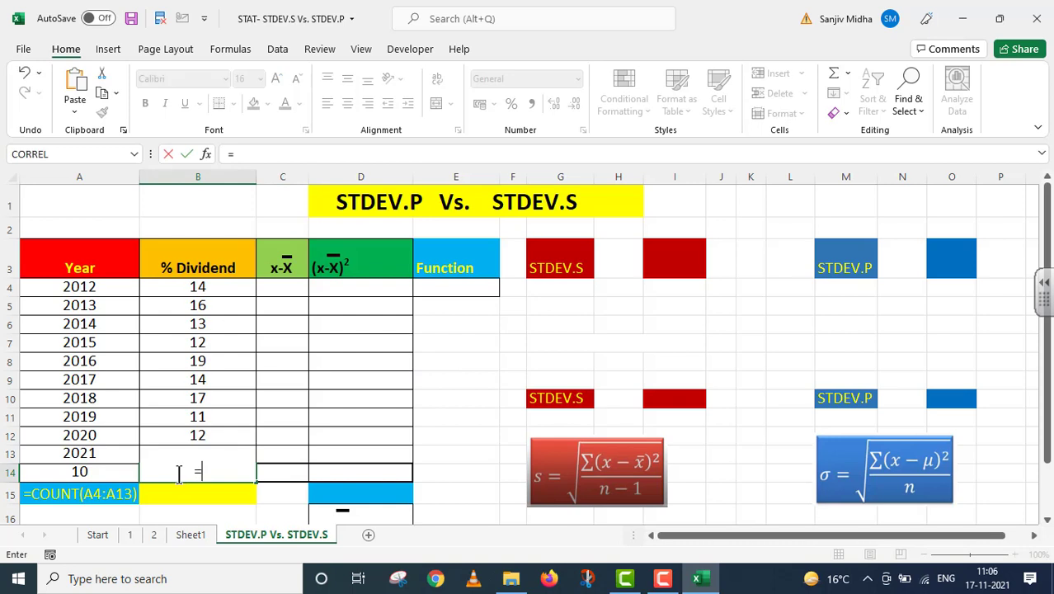
type("AVERA")
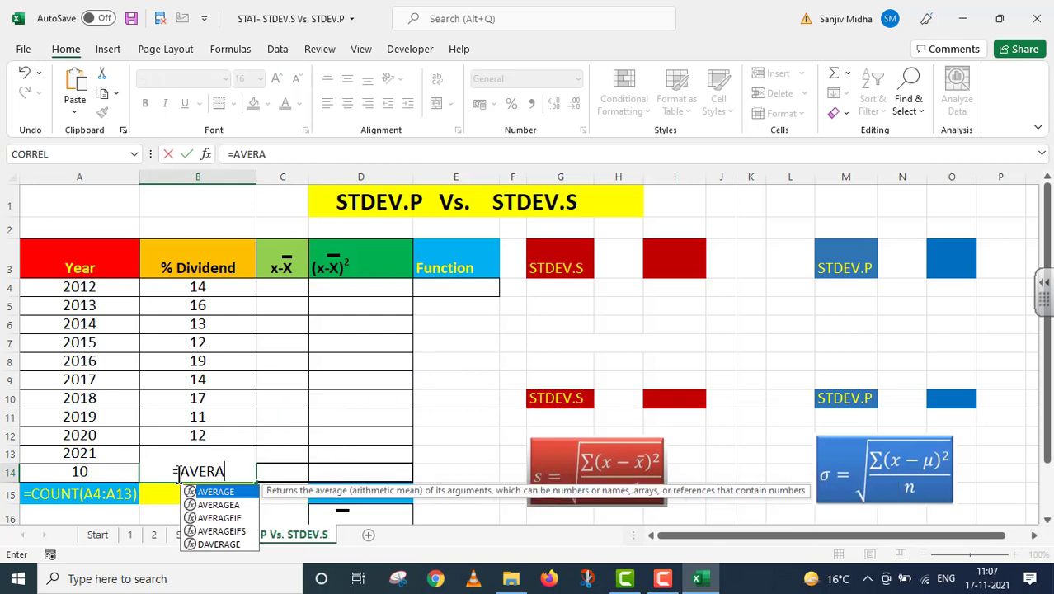
type("GE(")
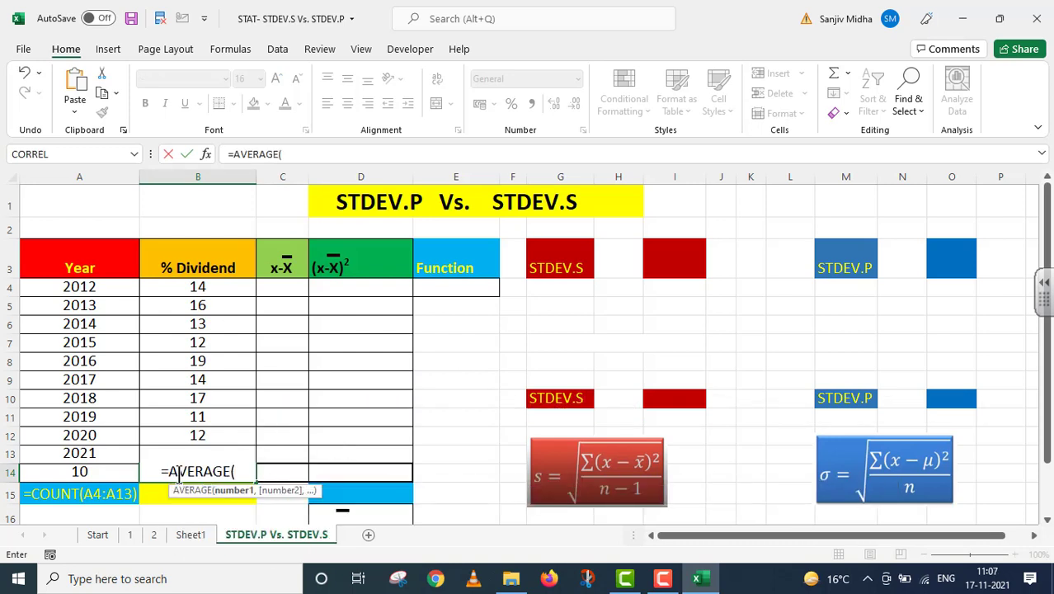
left_click_drag(222, 286, 201, 452)
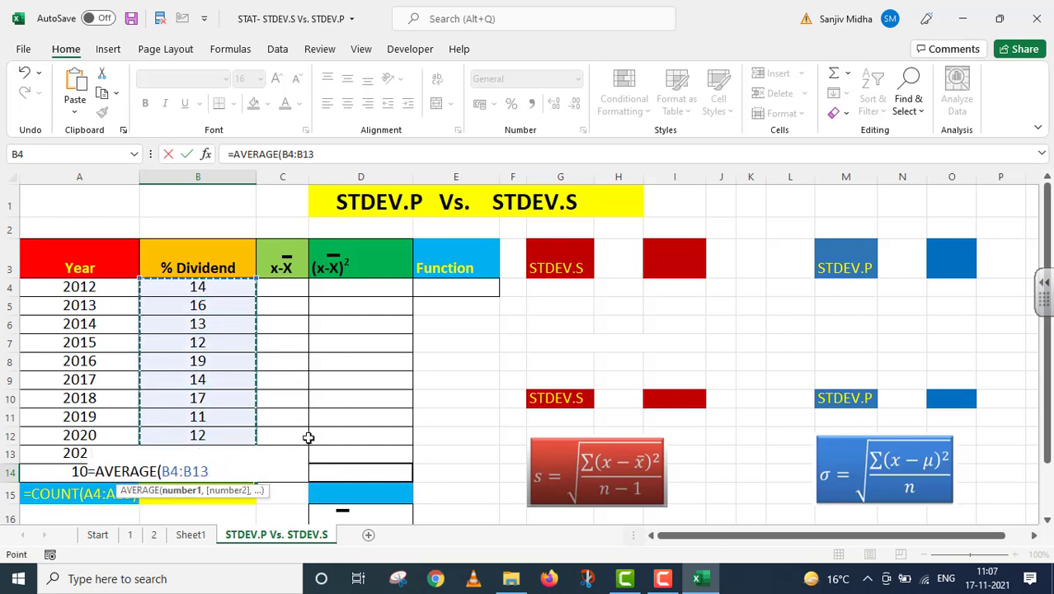
type(")")
key("Return")
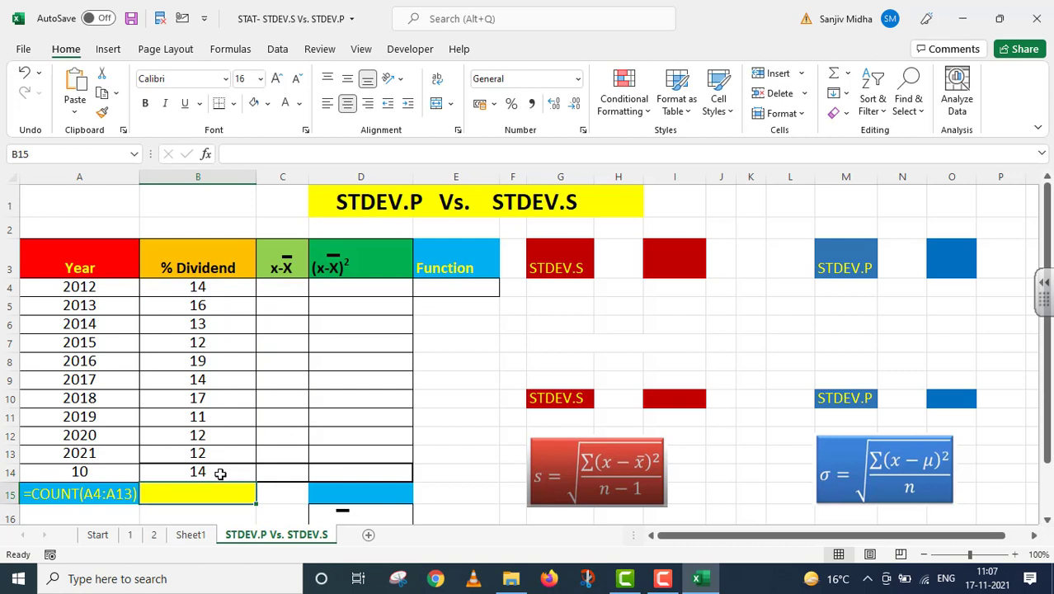
Step: Show the formula =AVERAGE(B4:B13) as text in B15 and make the average in B14 bold
key("ctrl+apostrophe")
key("Home")
type("'")
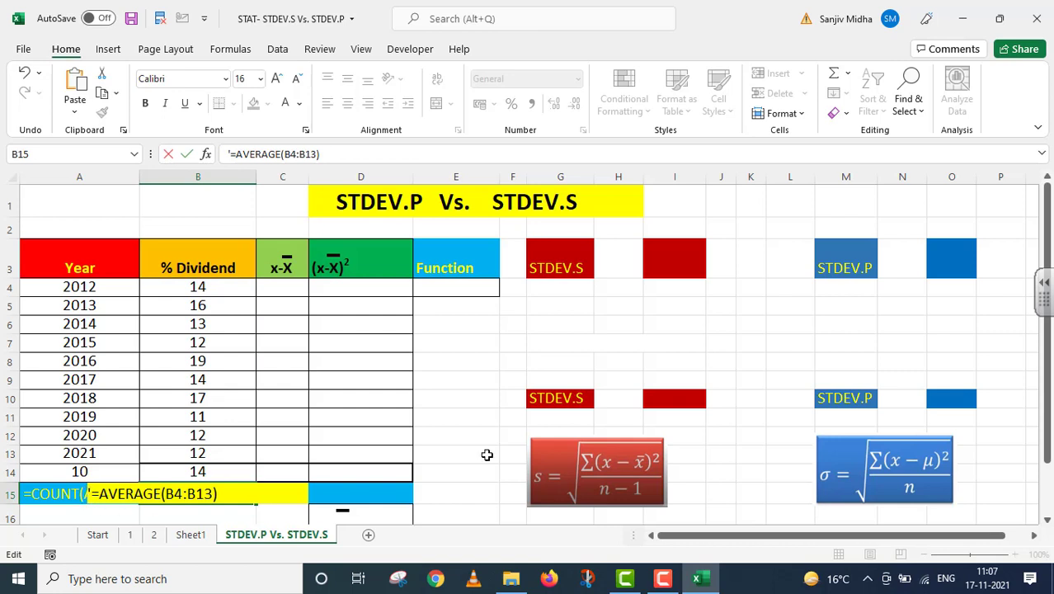
left_click(475, 415)
left_click(216, 472)
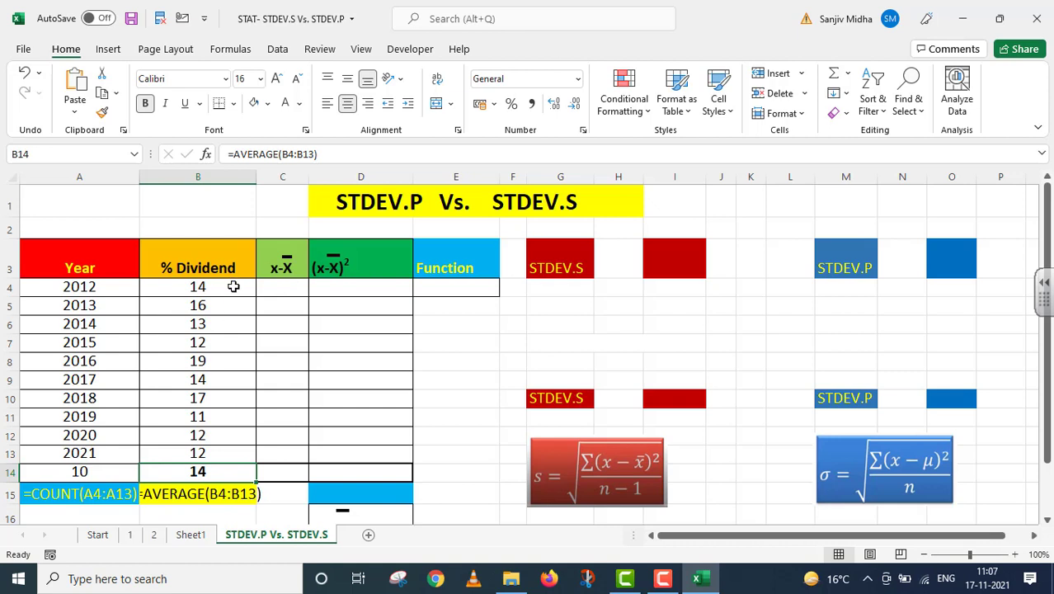
Step: Calculate each dividend's deviation from the mean in C4 with =B4-$B$14 and fill the formula down to C13
double_click(264, 287)
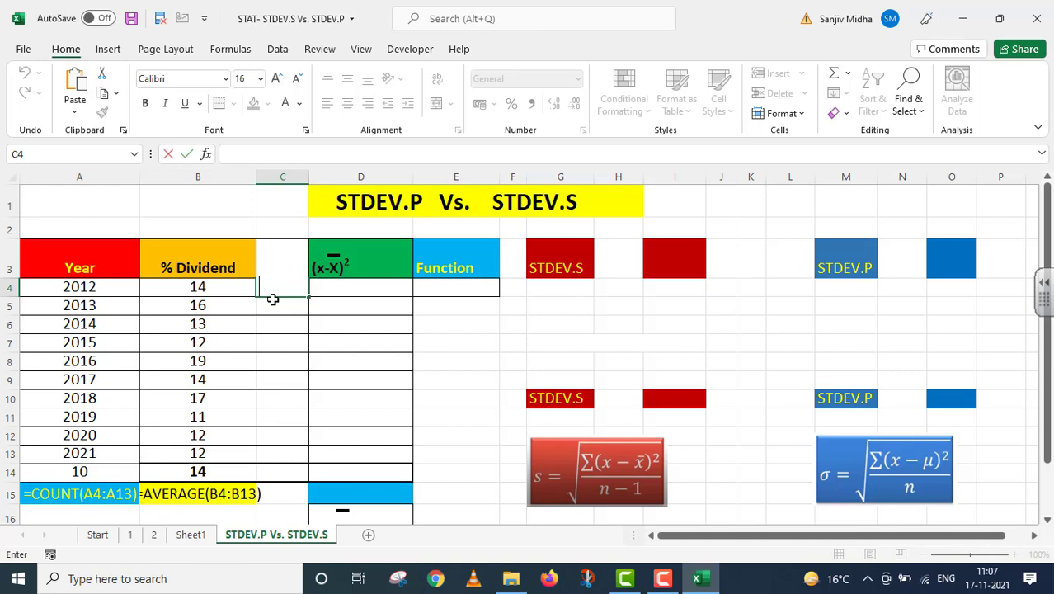
type("=")
left_click(223, 290)
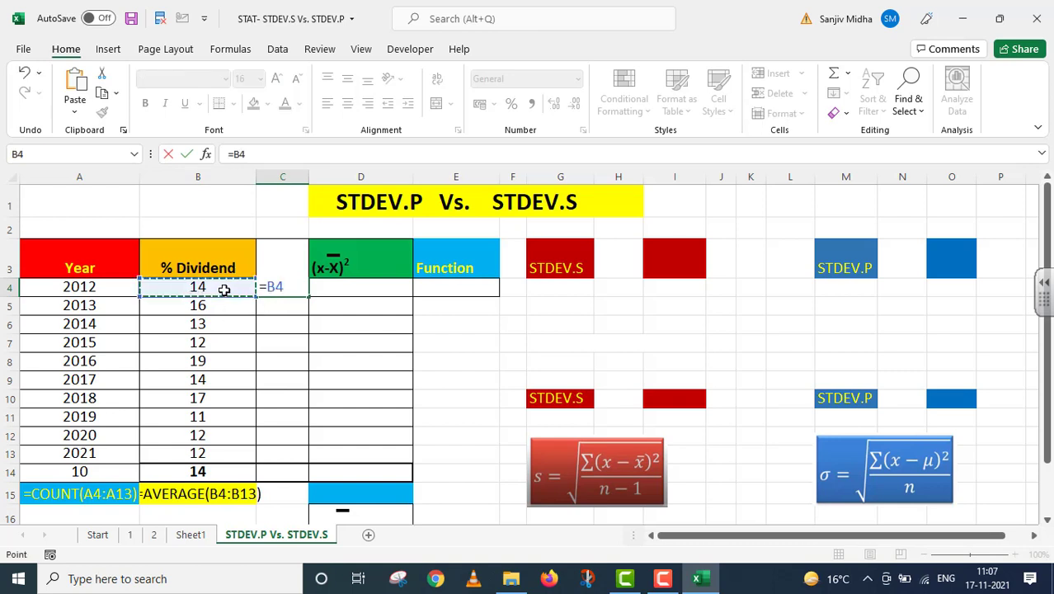
type("-")
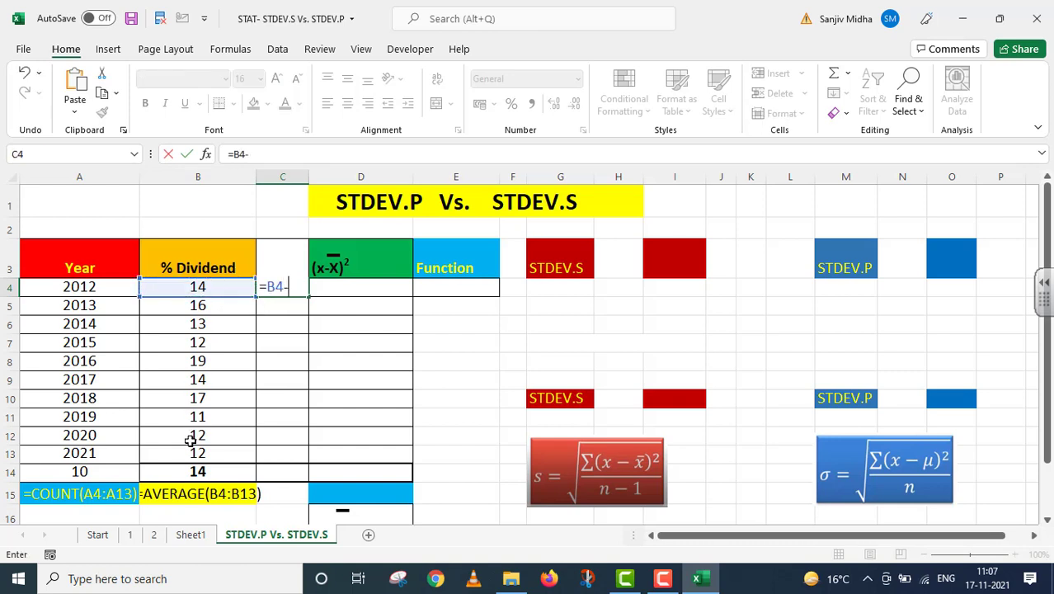
left_click(203, 473)
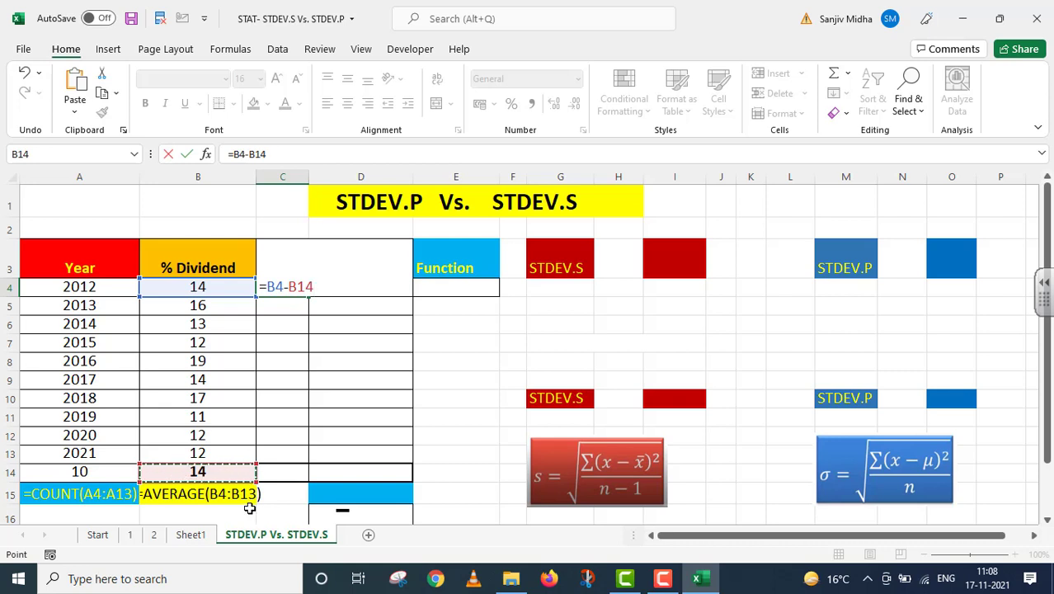
key("F4")
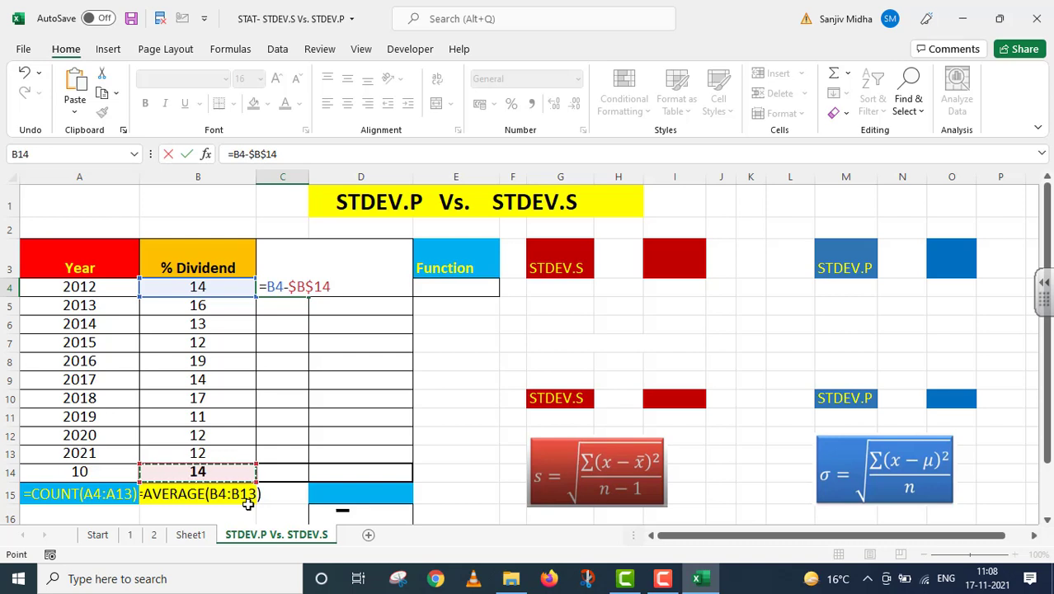
key("Return")
left_click(285, 288)
left_click_drag(307, 295, 297, 455)
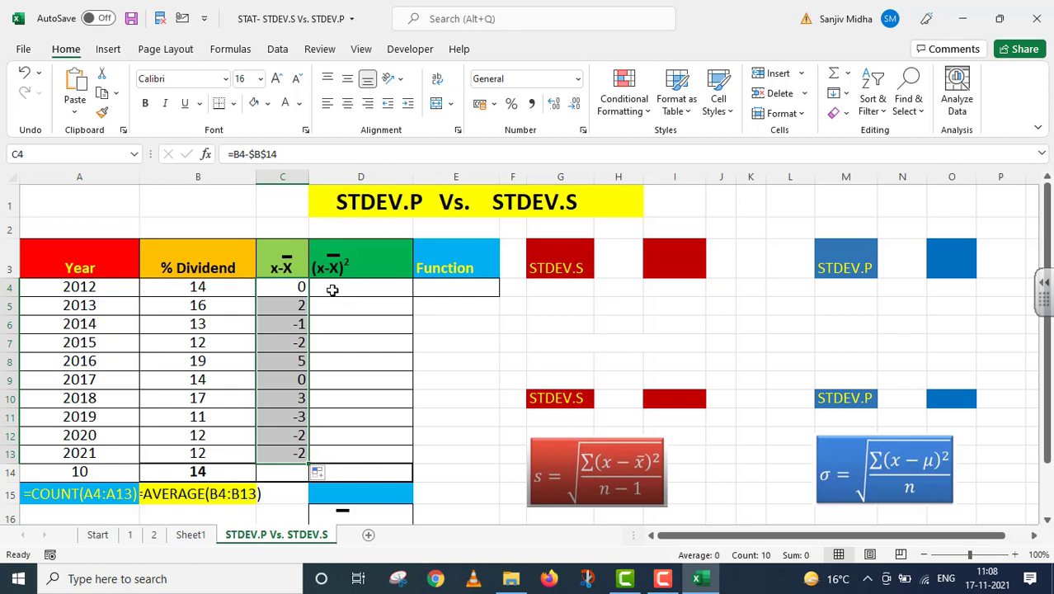
Step: Square the deviations in column D by entering =(C4)^2 in D4 and filling it down to D13
double_click(330, 290)
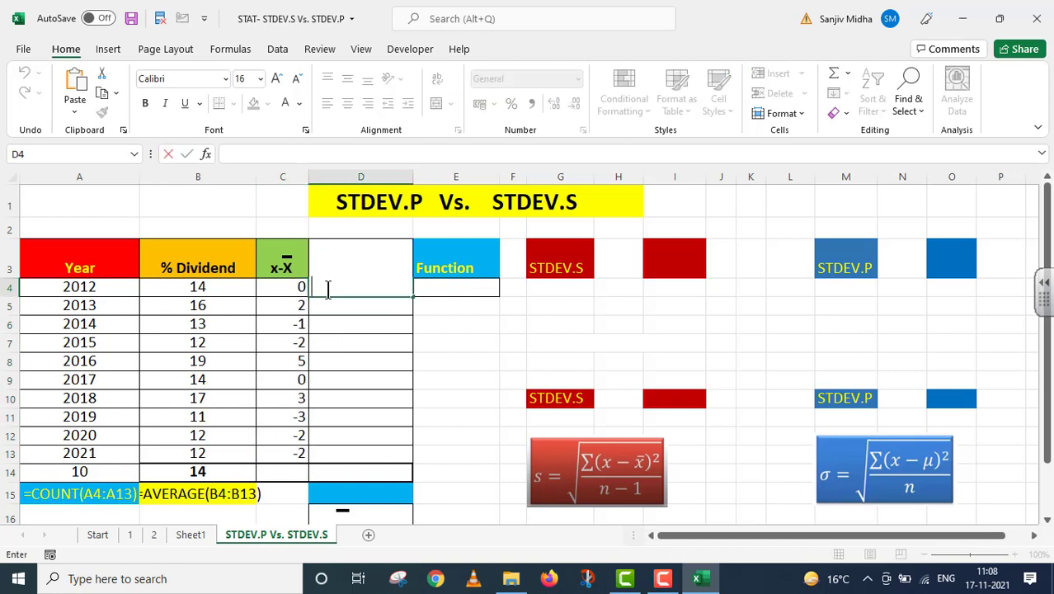
type("=")
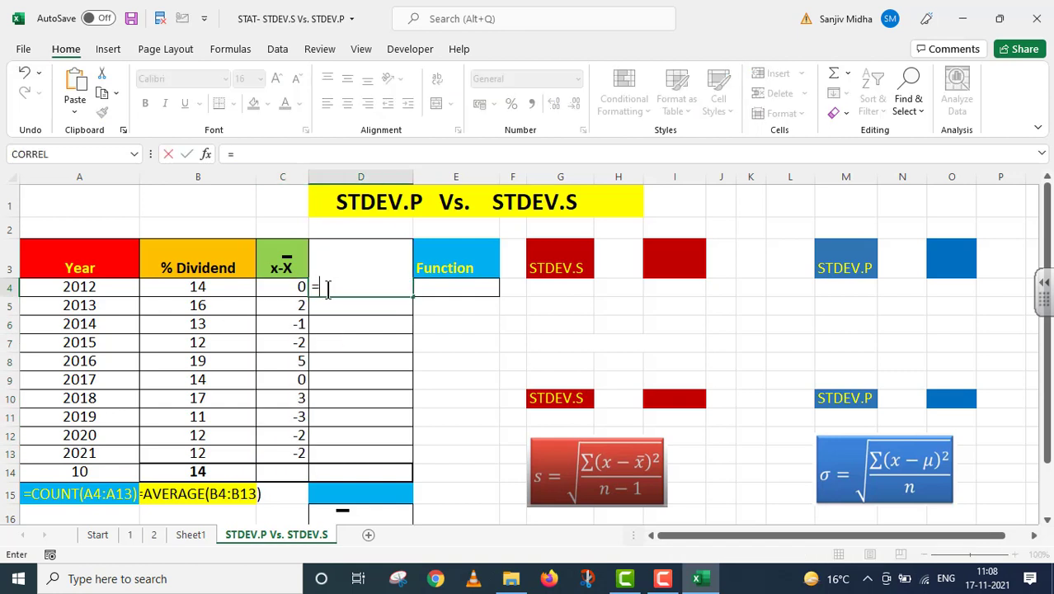
type("(")
left_click(298, 286)
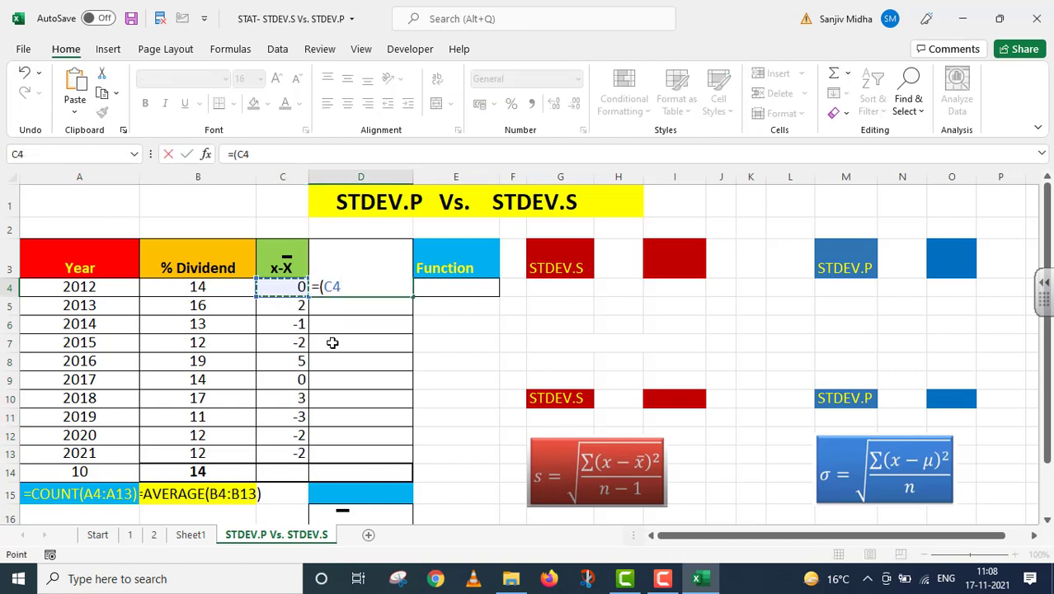
type(")^2")
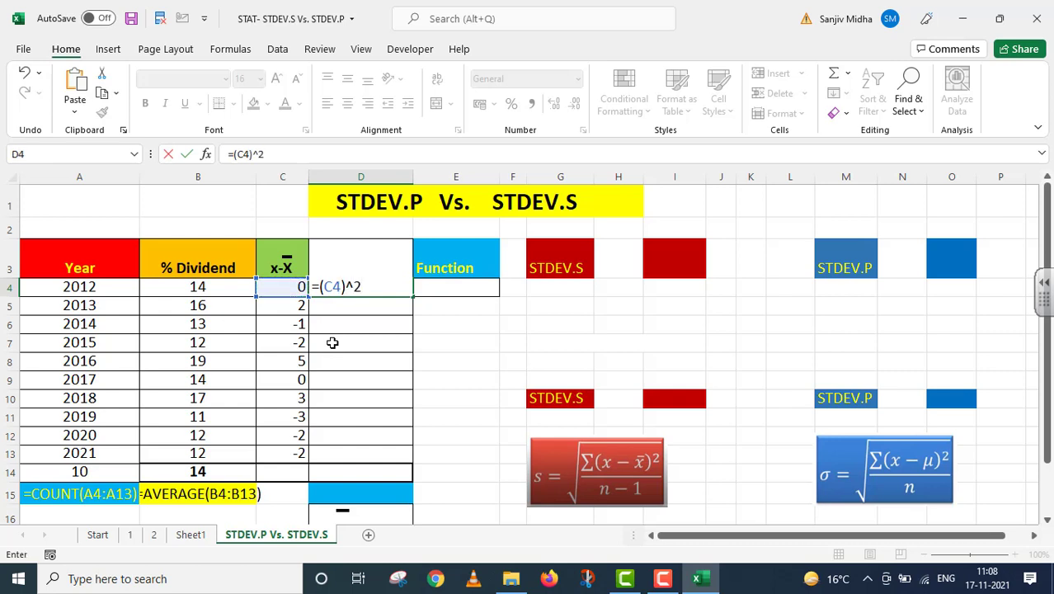
key("ctrl+Return")
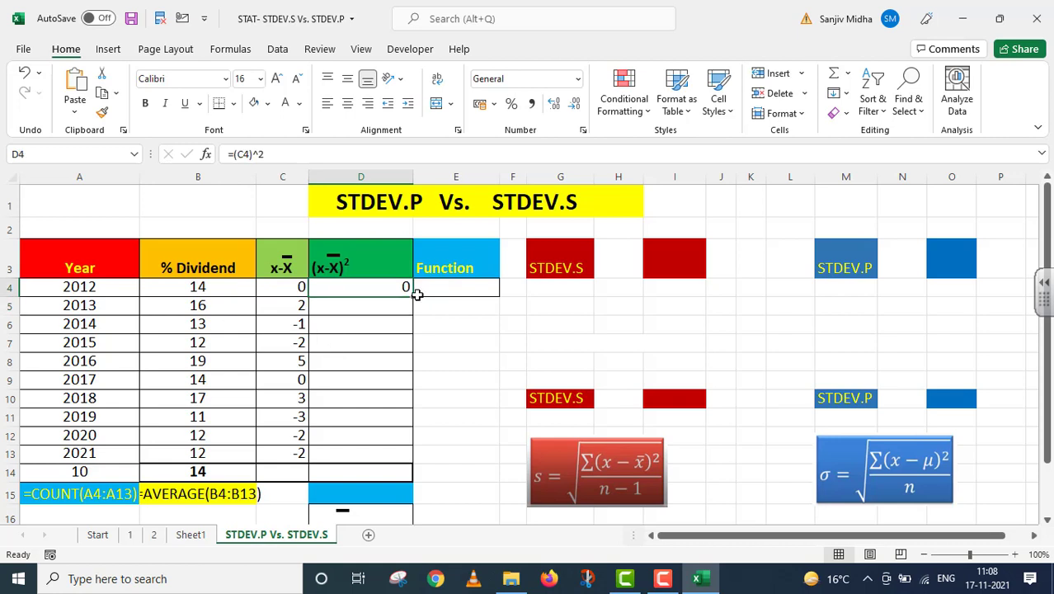
left_click_drag(411, 297, 403, 462)
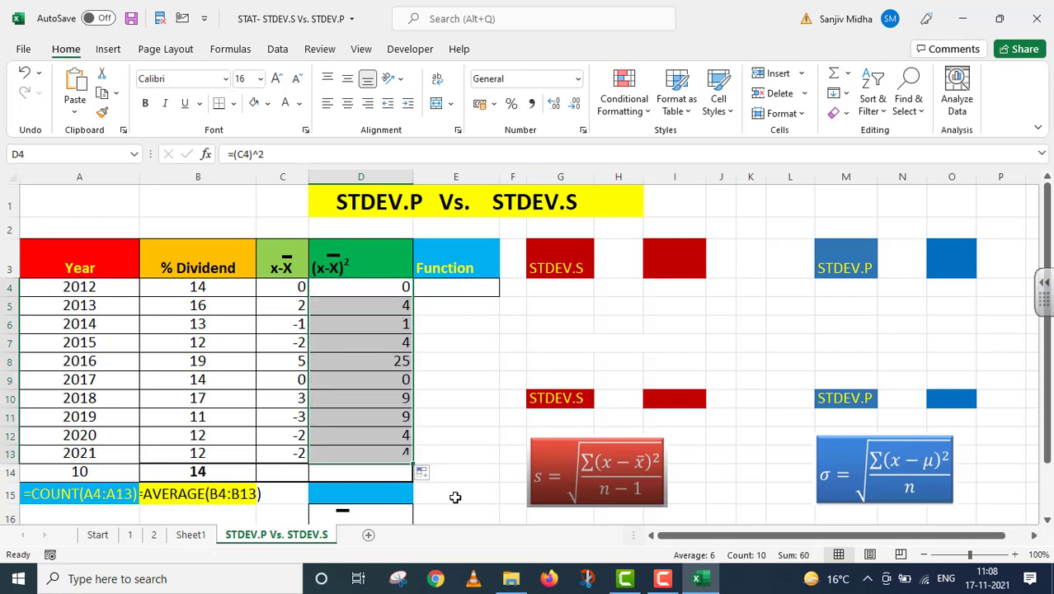
Step: Compute the squared deviations in an alternative way with =C4*C4 in F4, filled down to F13
left_click(511, 287)
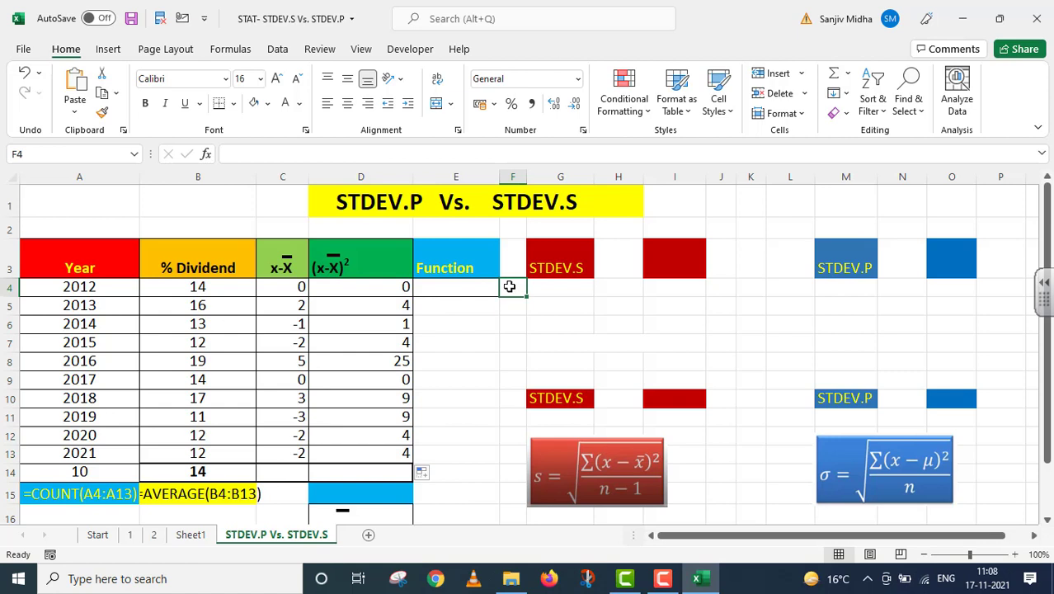
type("=")
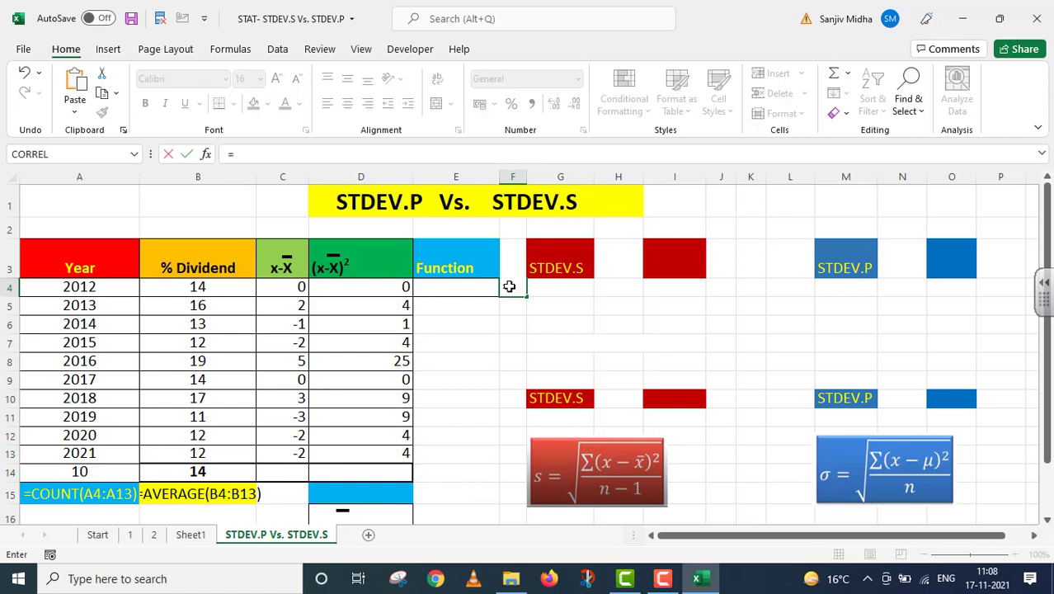
left_click(294, 288)
type("*")
left_click(294, 286)
key("Return")
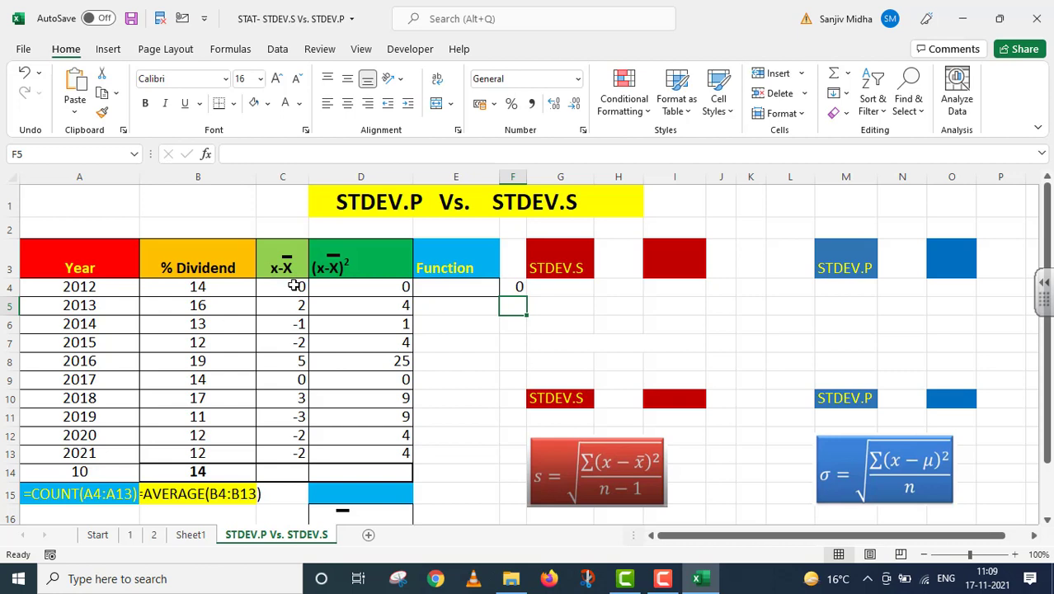
left_click(519, 285)
left_click_drag(525, 296, 504, 472)
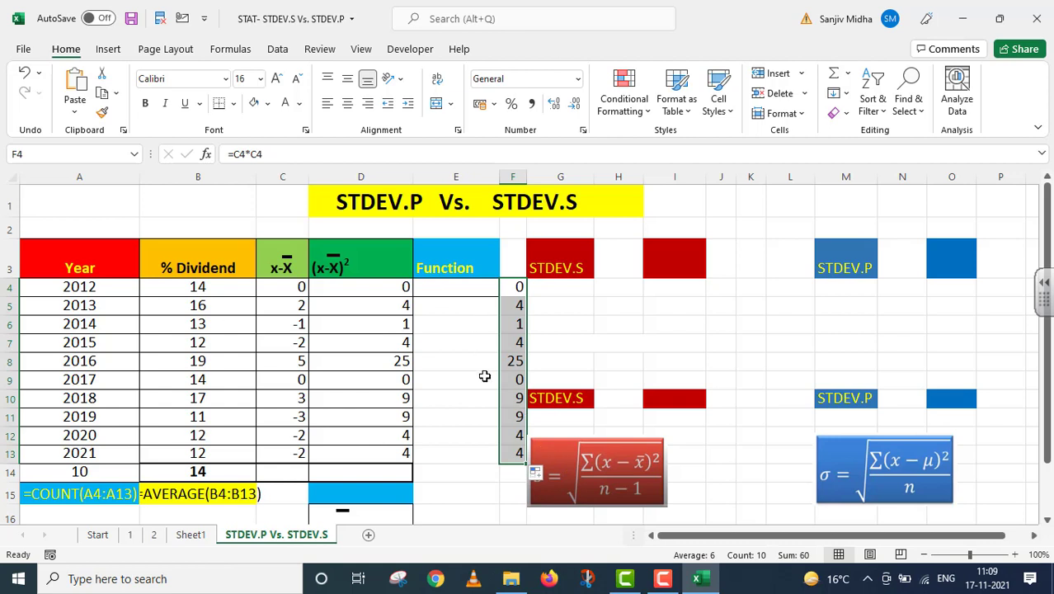
Step: Show the formula from D4, =(C4)^2, as text in E4 and clear the alternative squared deviations from F4:F13
left_click(396, 291)
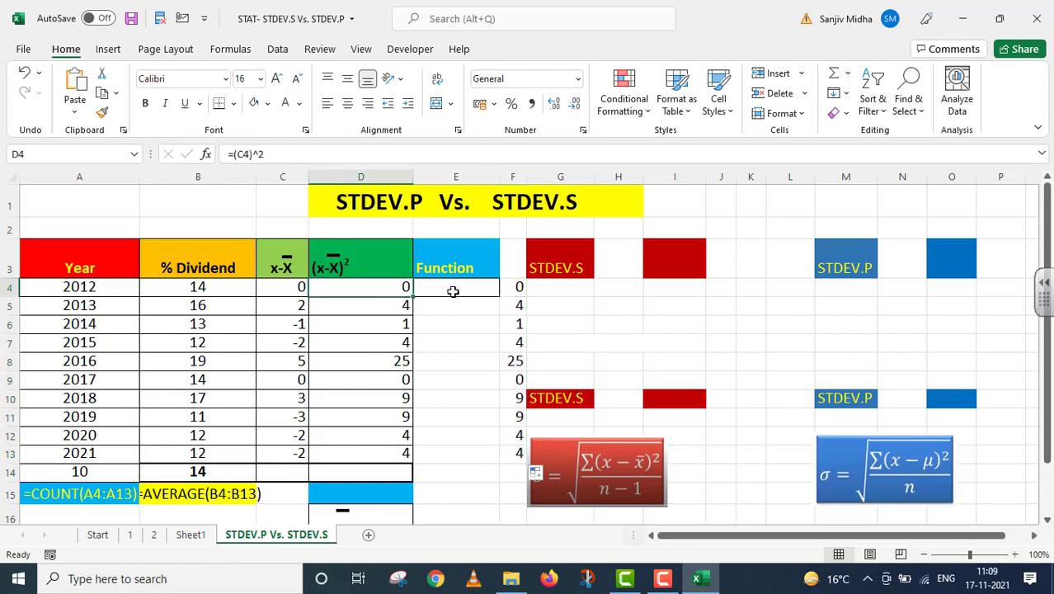
left_click_drag(266, 155, 206, 154)
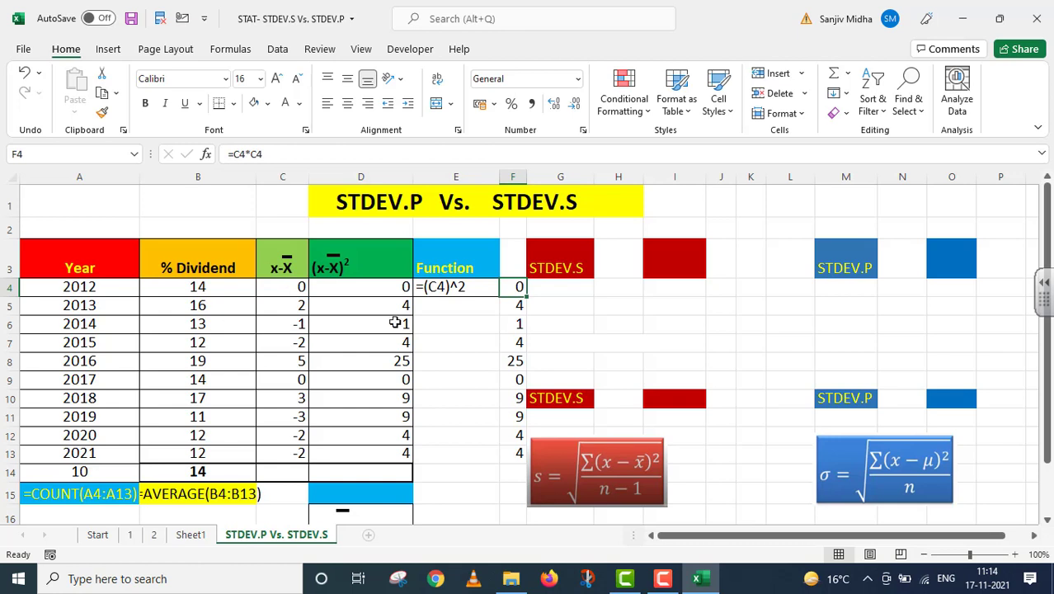
left_click_drag(513, 289, 518, 456)
key("Delete")
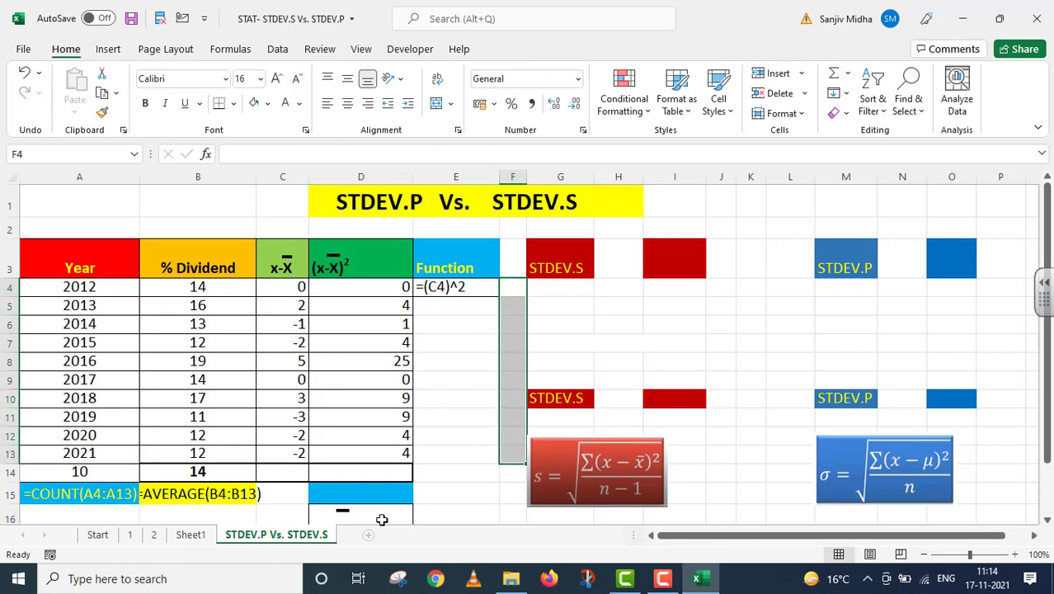
Step: Total the squared deviations in cell D14 with the formula =SUM(D4:D13)
left_click(345, 493)
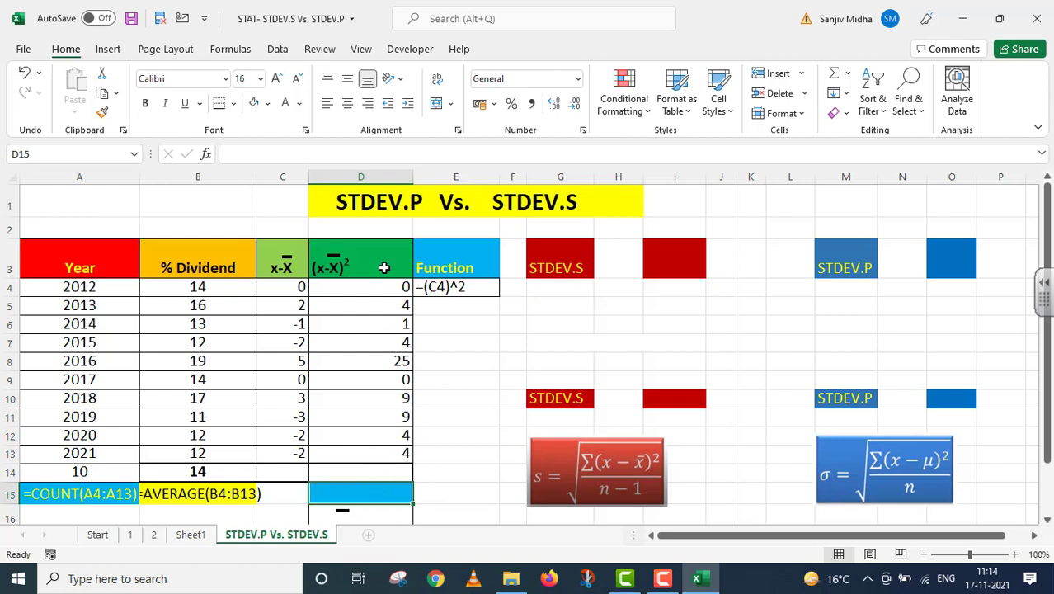
double_click(369, 475)
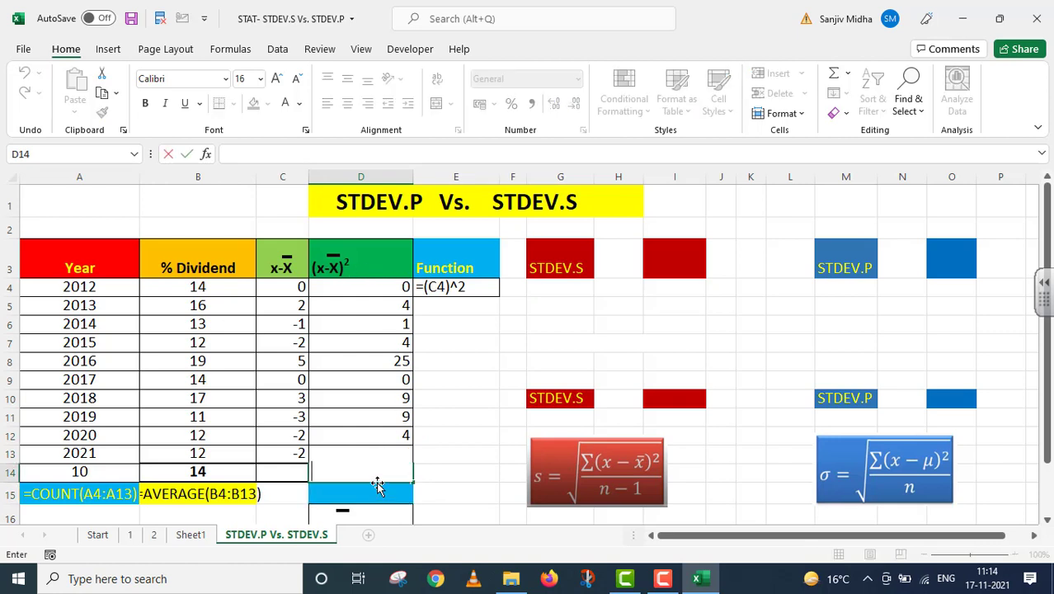
type("=SUM(")
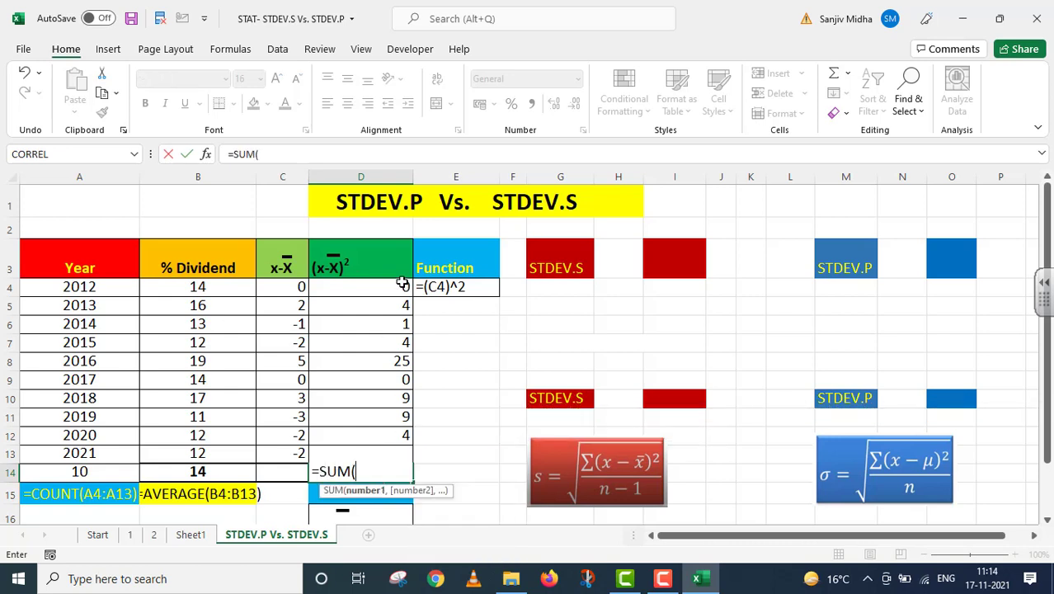
left_click_drag(399, 285, 393, 452)
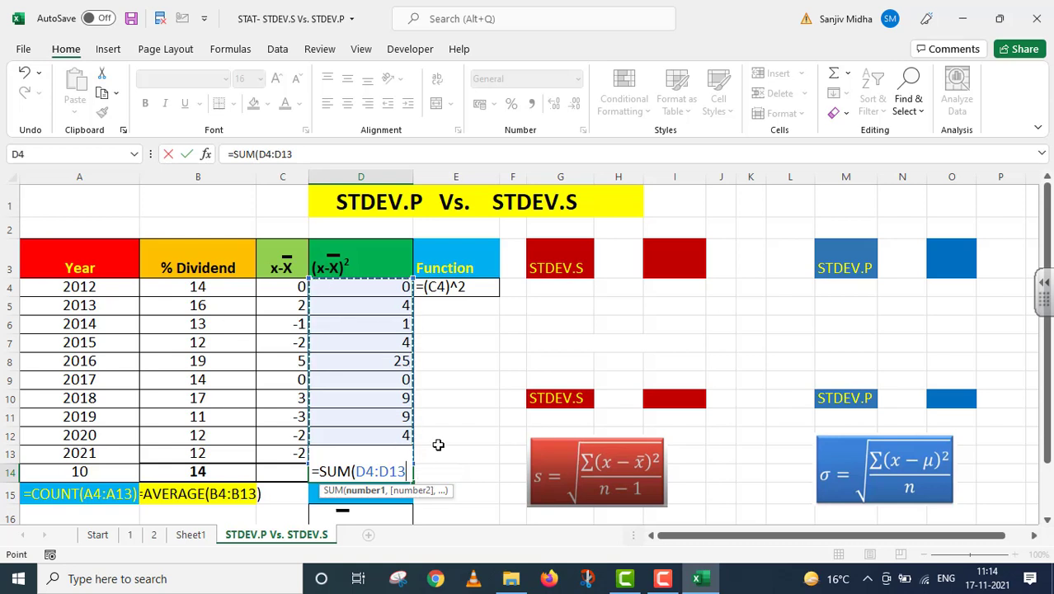
type(")")
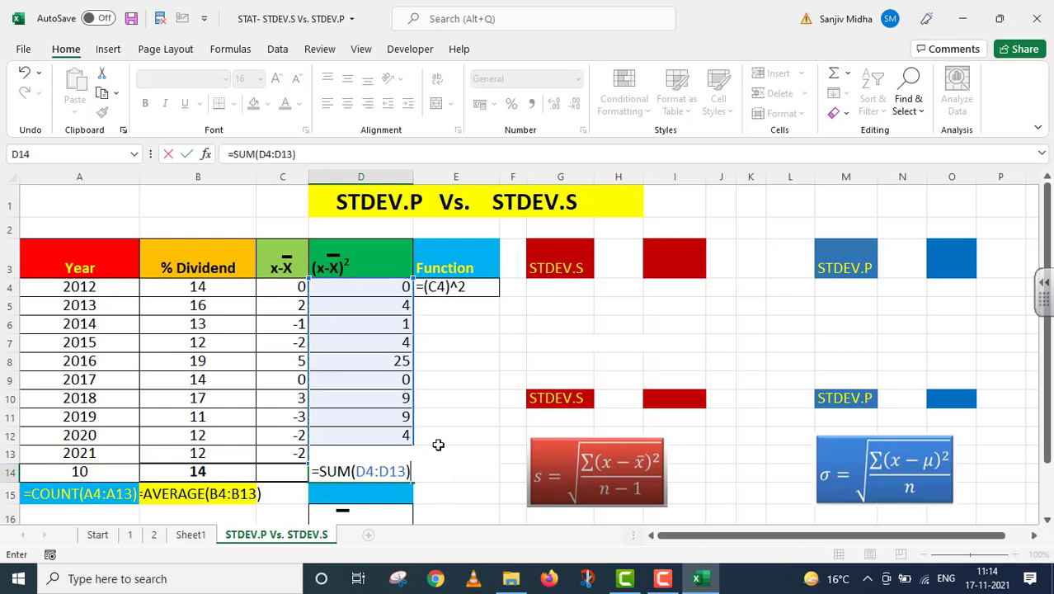
key("Return")
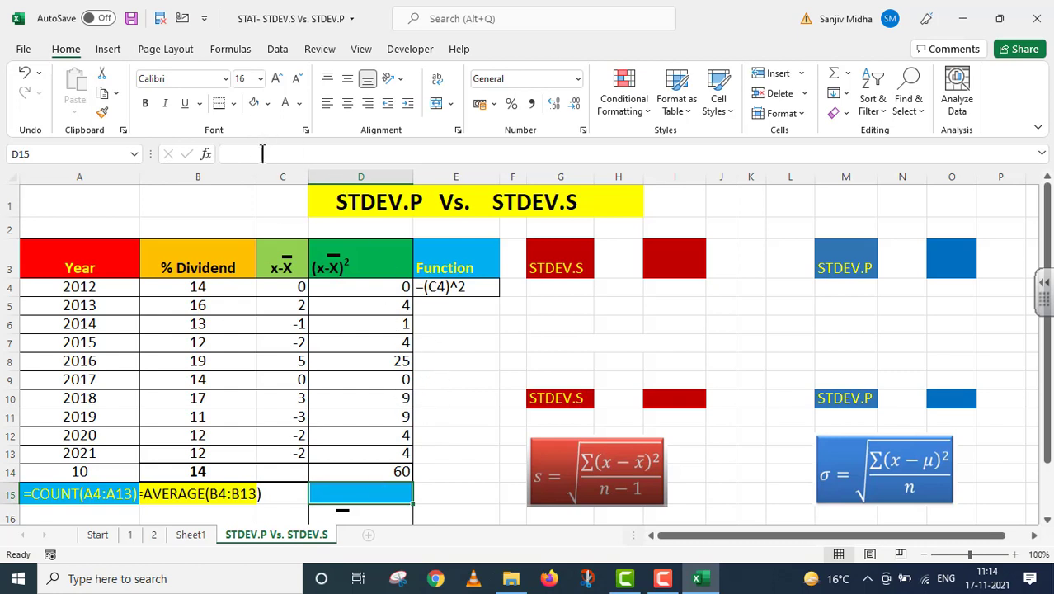
Step: Copy the SUM formula from D14 into D15 as visible text, =SUM(D4:D13)
left_click(378, 472)
left_click_drag(334, 154, 198, 153)
key("ctrl+c")
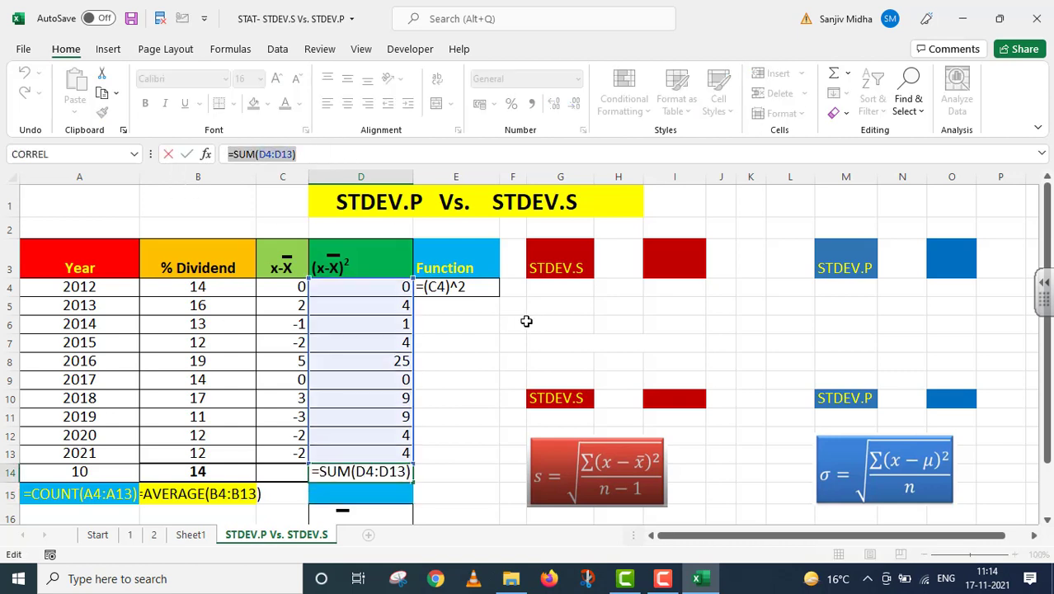
key("Escape")
double_click(313, 493)
type("'")
key("ctrl+v")
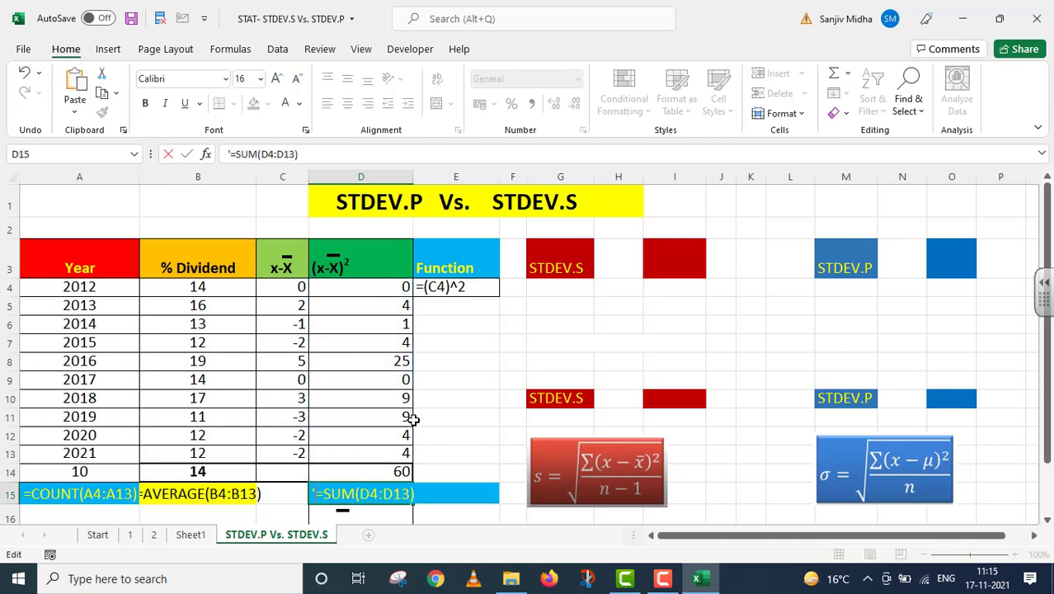
key("Return")
Step: Set the font colour of the sum-of-squares label in D16 to black
left_click(299, 103)
left_click(302, 126)
scroll(293, 136, "down", 3)
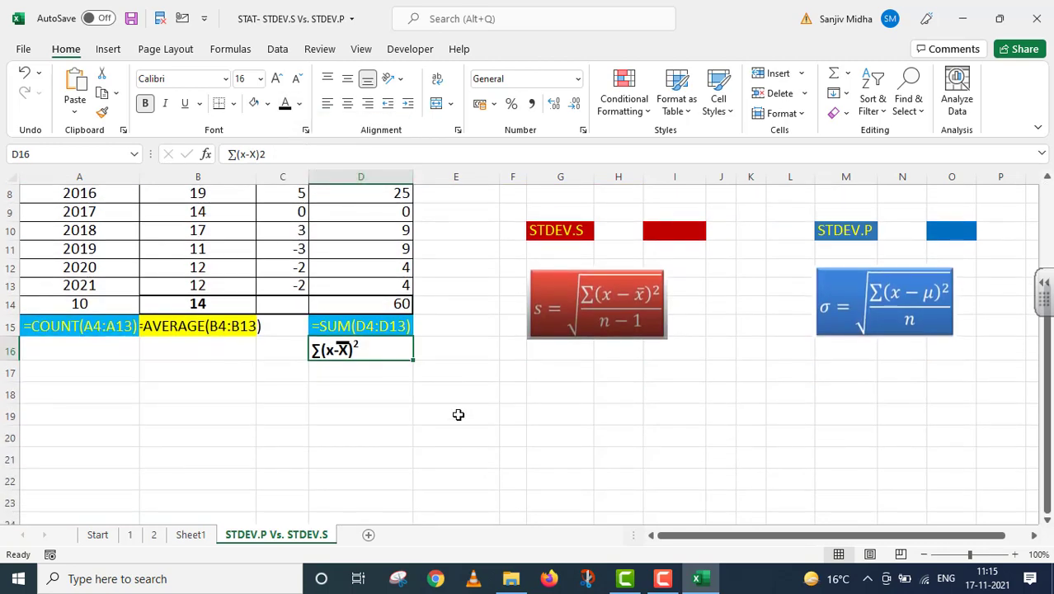
Step: Calculate the sample standard deviation of the dividends in cell I3 with =STDEV.S(B4:B13)
scroll(459, 415, "up", 2)
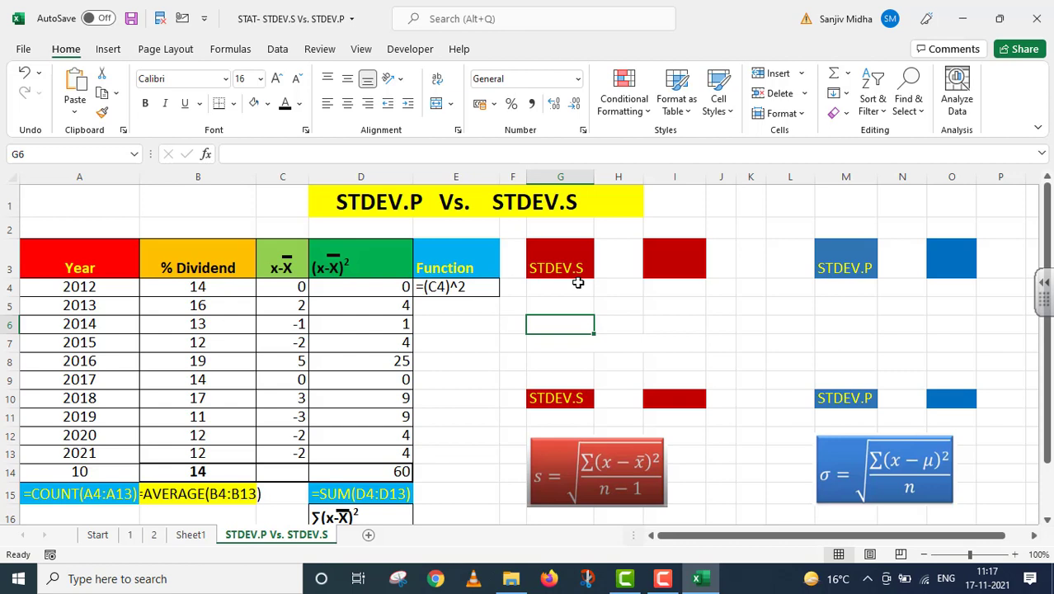
double_click(659, 268)
type("=")
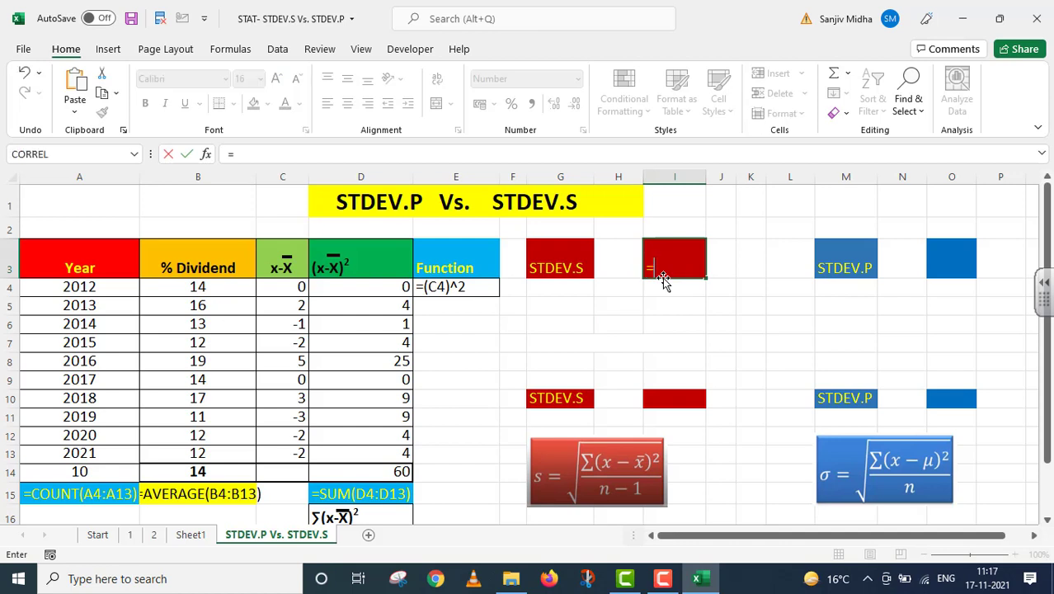
type("STD")
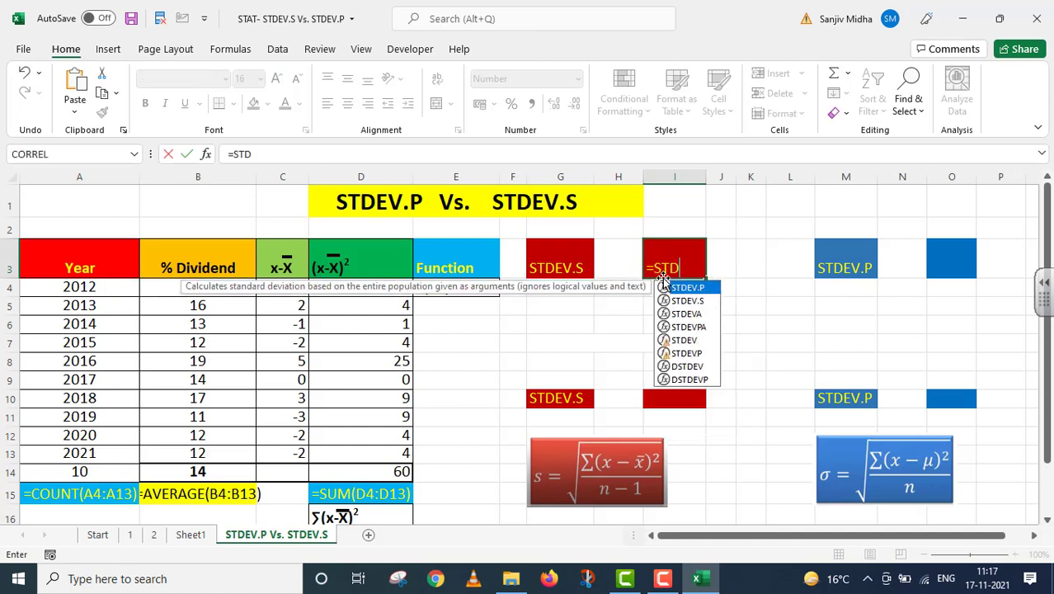
type("EV.S")
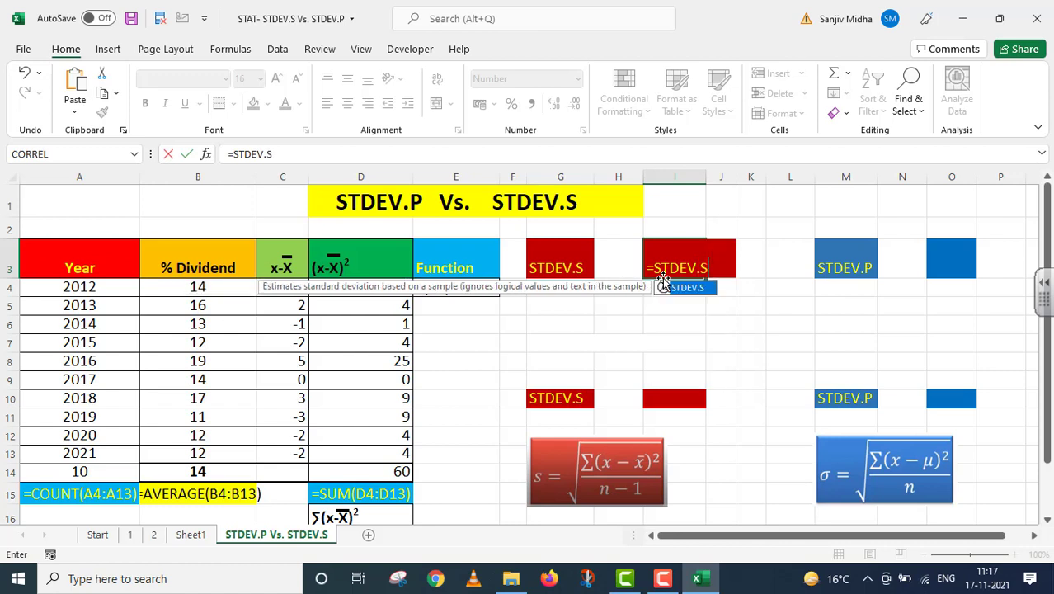
type("(")
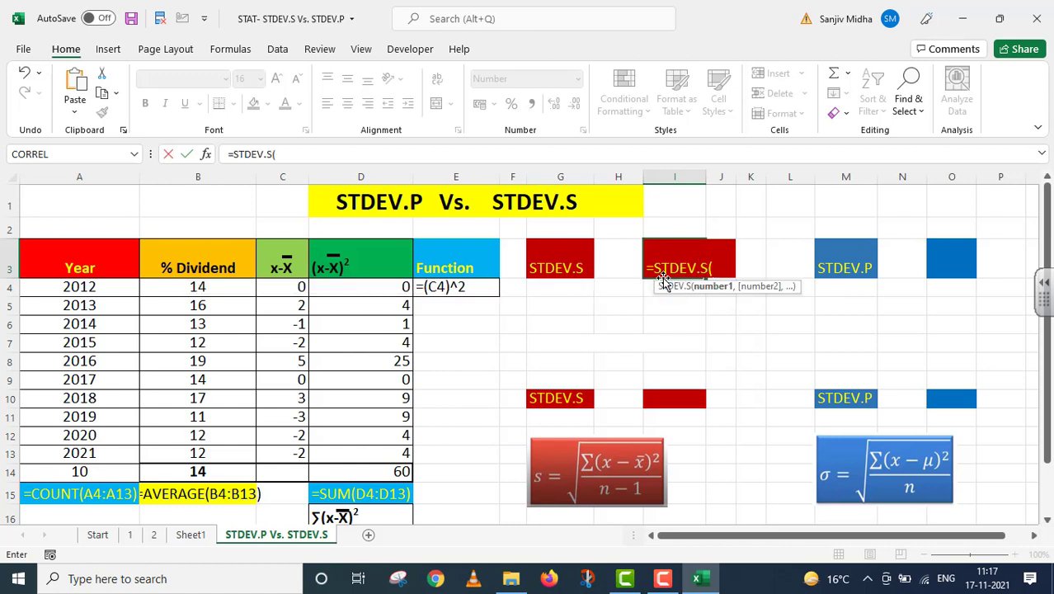
left_click_drag(214, 288, 208, 453)
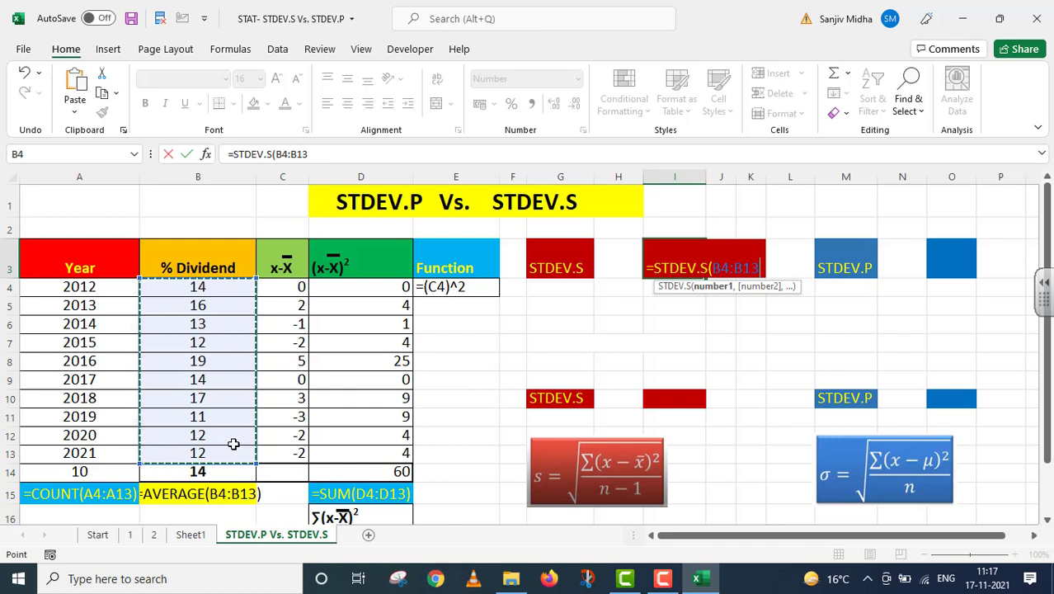
type(")")
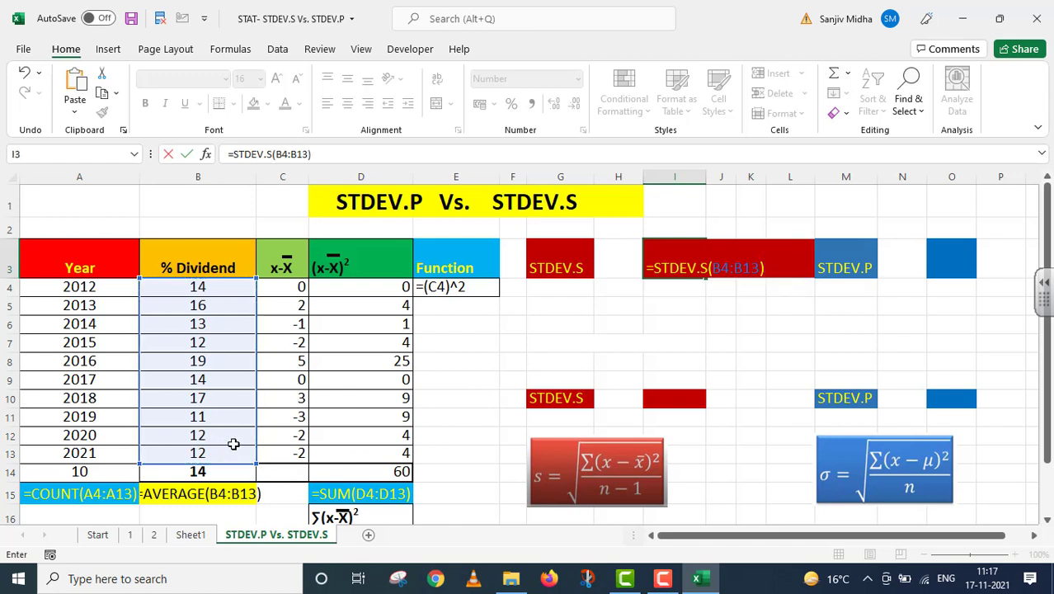
key("Return")
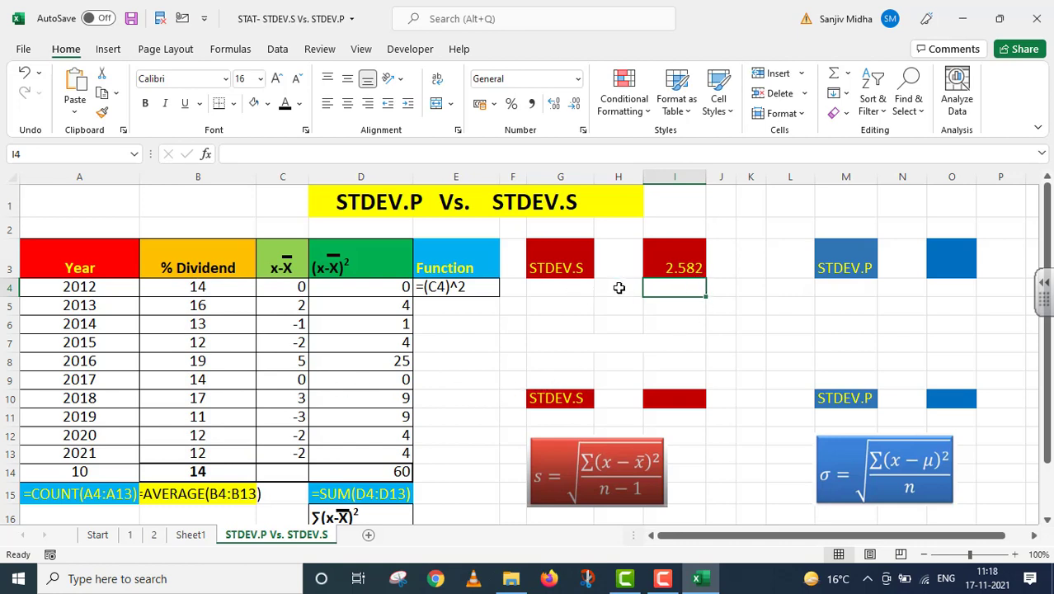
Step: Copy the formula from I3 into H5 as visible text, =STDEV.S(B4:B13)
left_click(674, 268)
left_click_drag(357, 155, 167, 158)
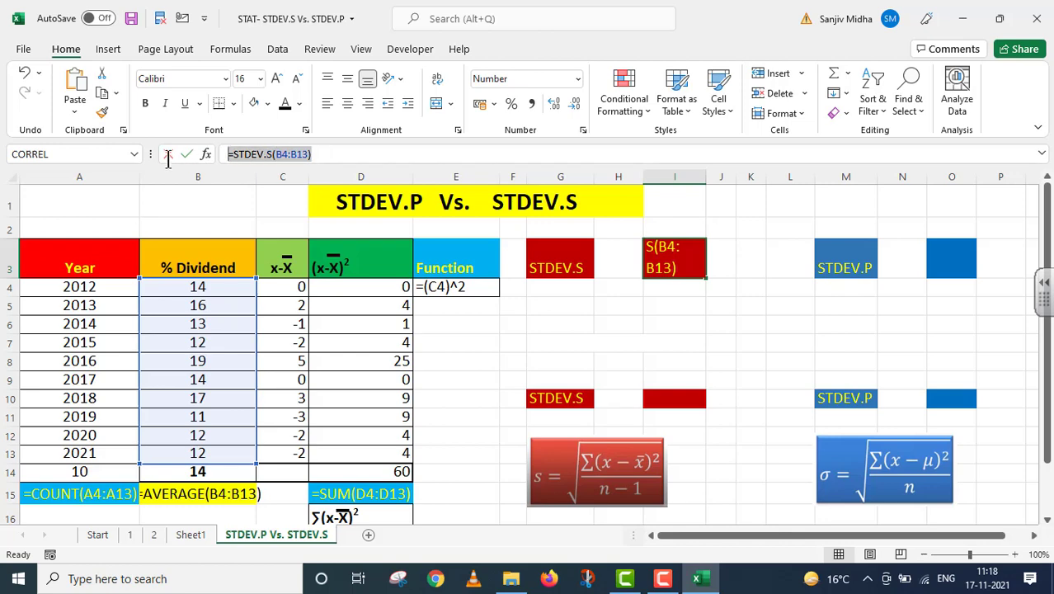
key("Return")
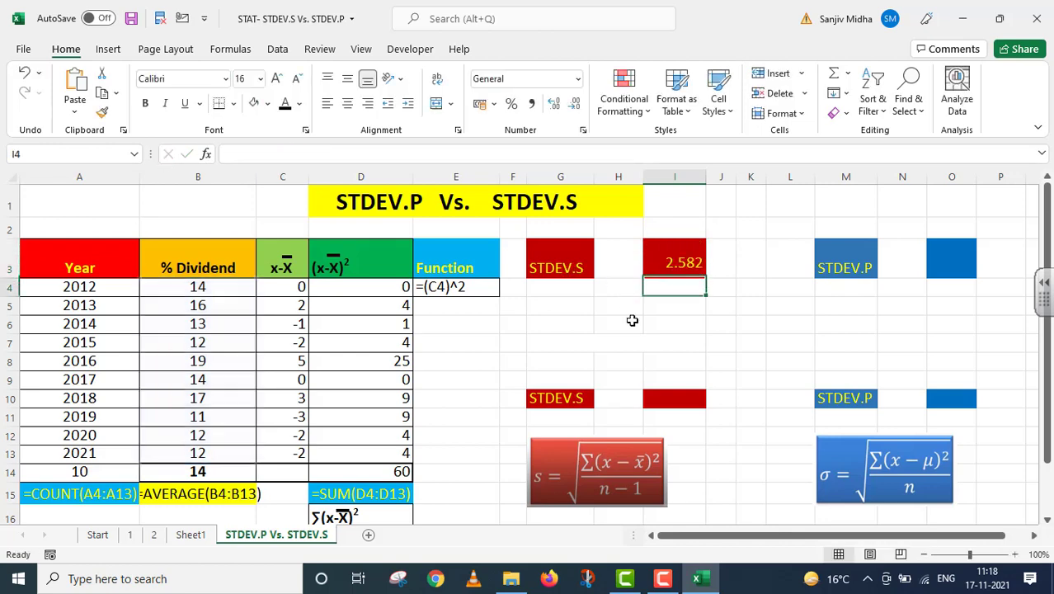
left_click(631, 301)
key("F2")
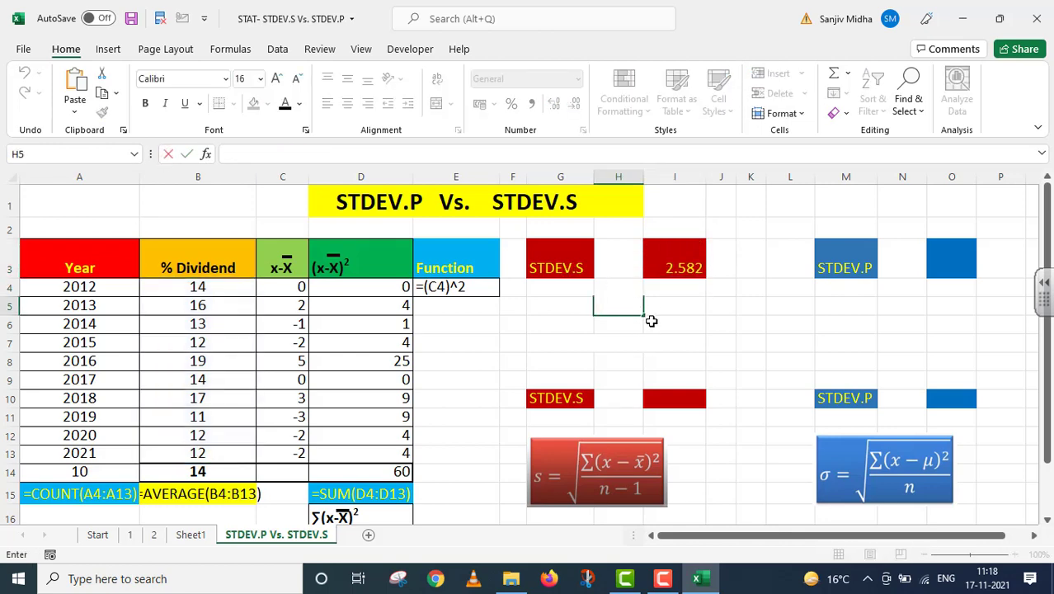
key("ctrl+v")
left_click(599, 304)
type("'")
Step: Calculate the population standard deviation of the dividends in cell O3 with =STDEV.P(B4:B13)
double_click(951, 274)
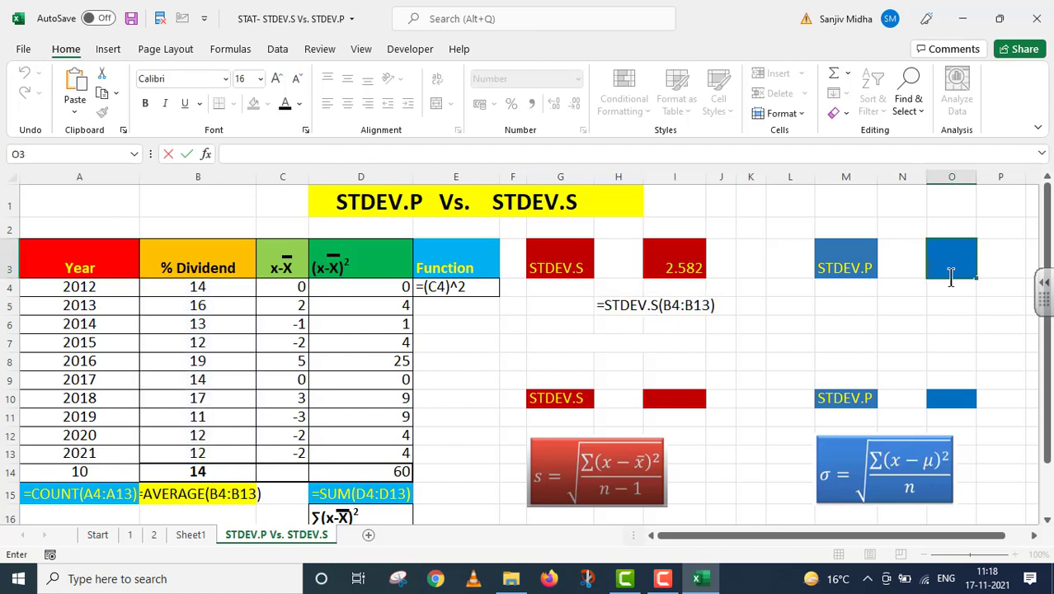
type("=")
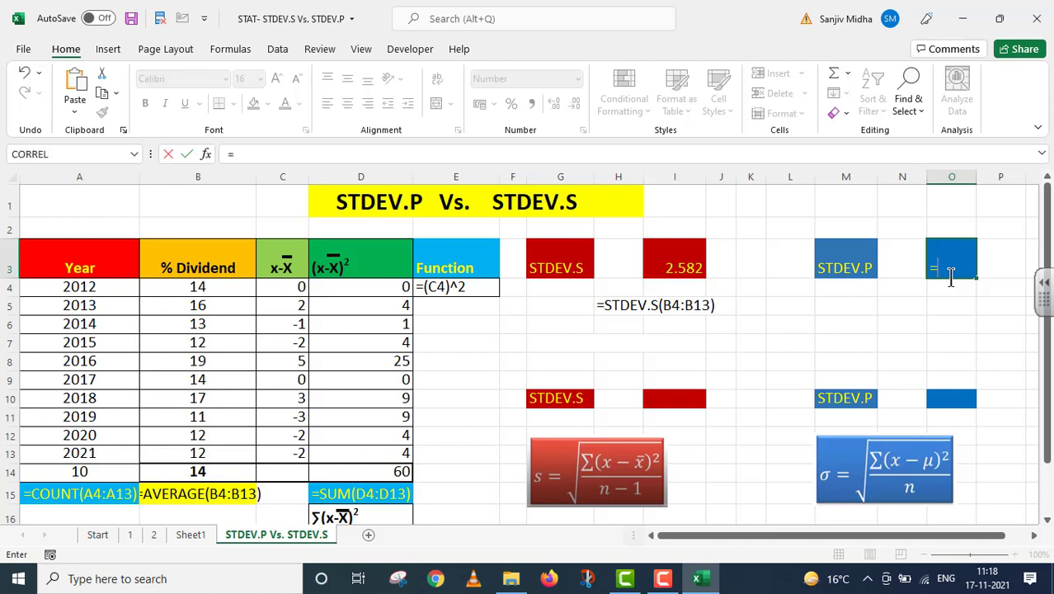
type("STD")
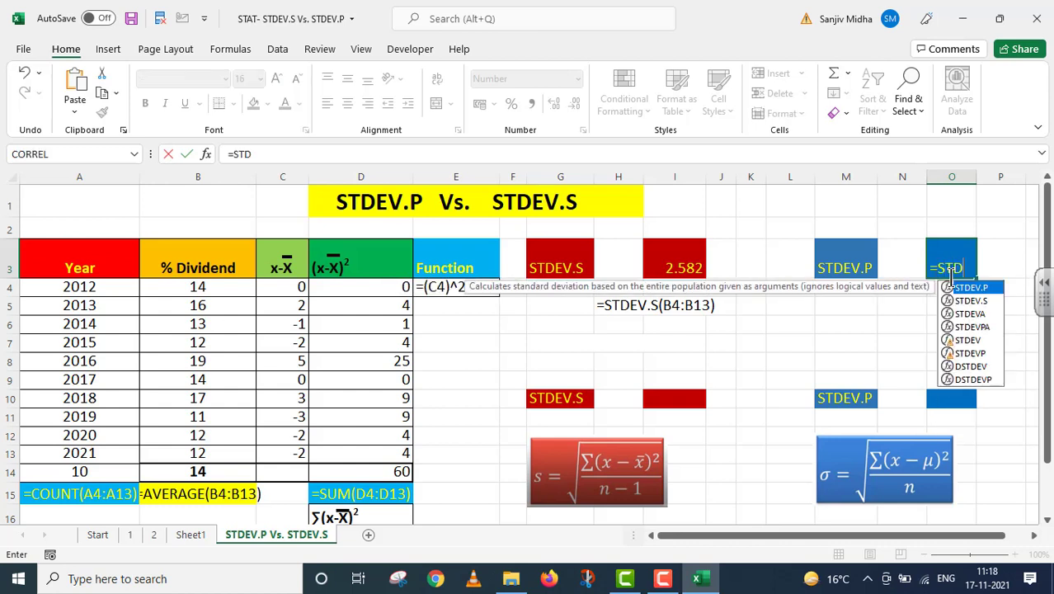
type("EV.P")
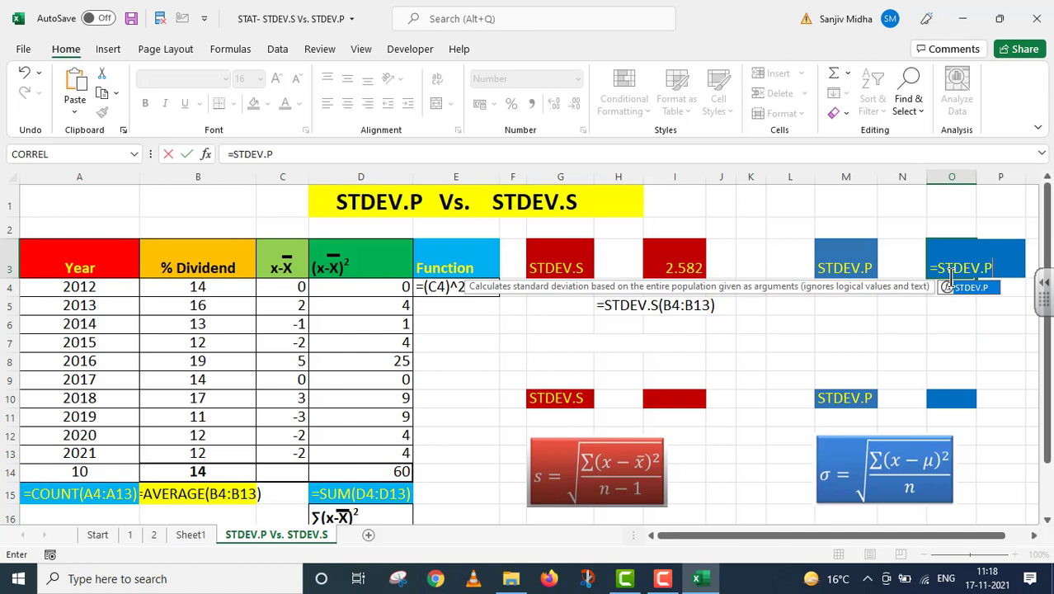
type("(")
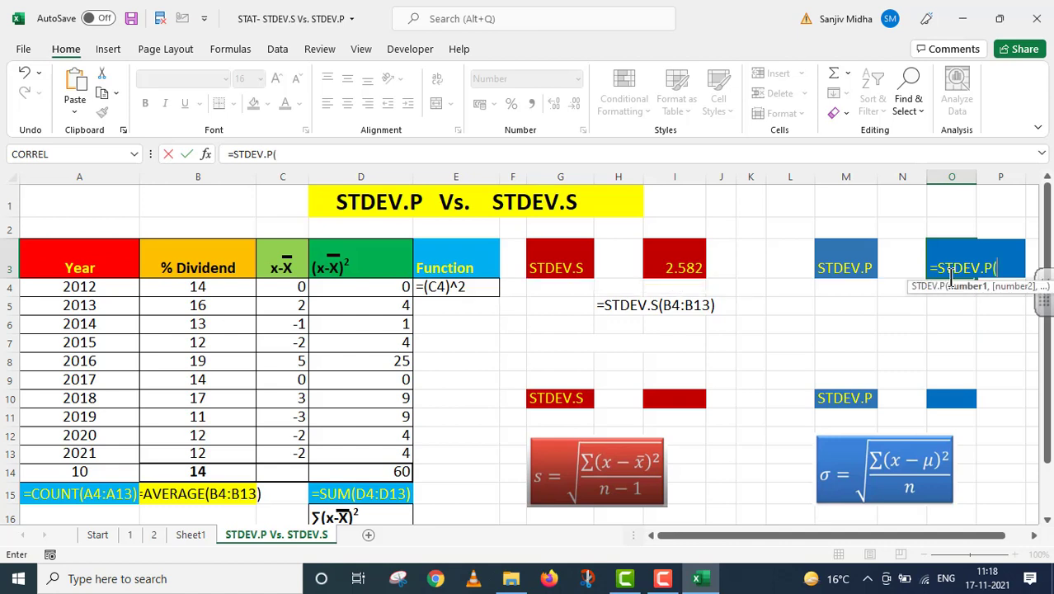
left_click_drag(192, 286, 148, 452)
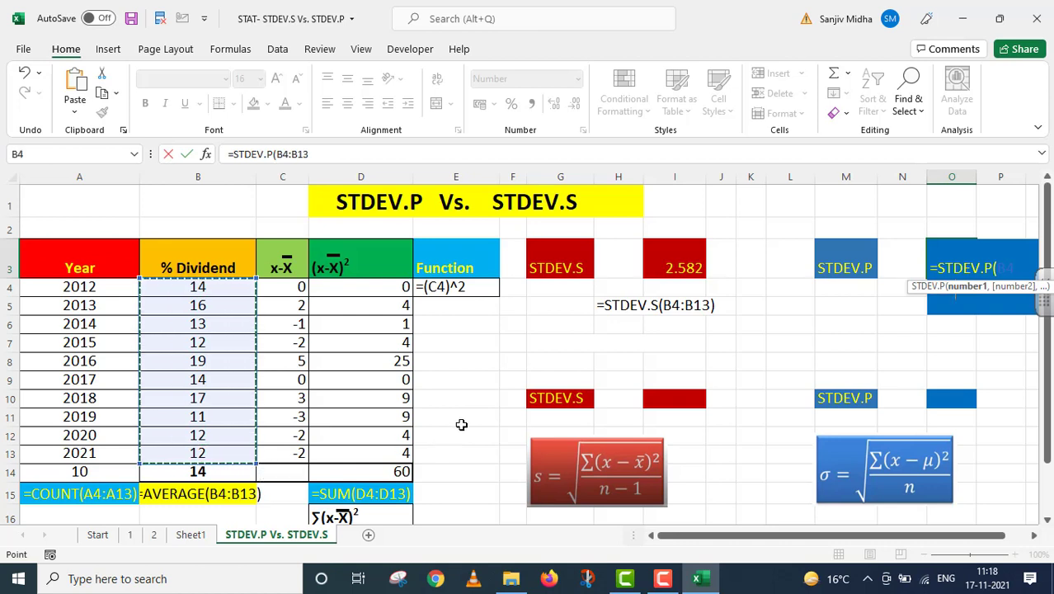
type(")")
key("Return")
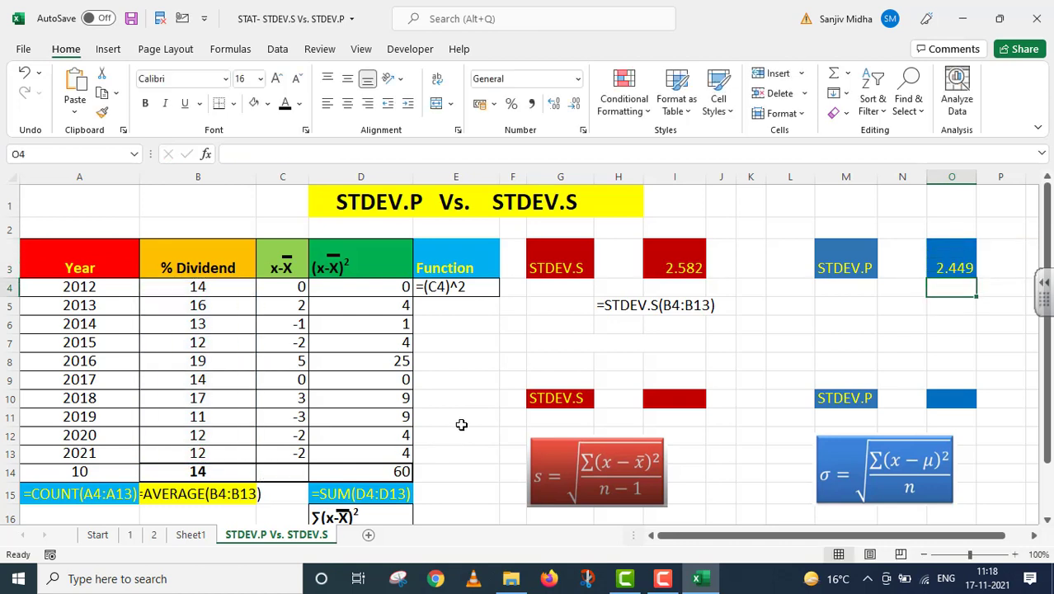
Step: Copy the formula from O3 into N4 as visible text, =STDEV.P(B4:B13)
left_click(962, 268)
left_click(400, 156)
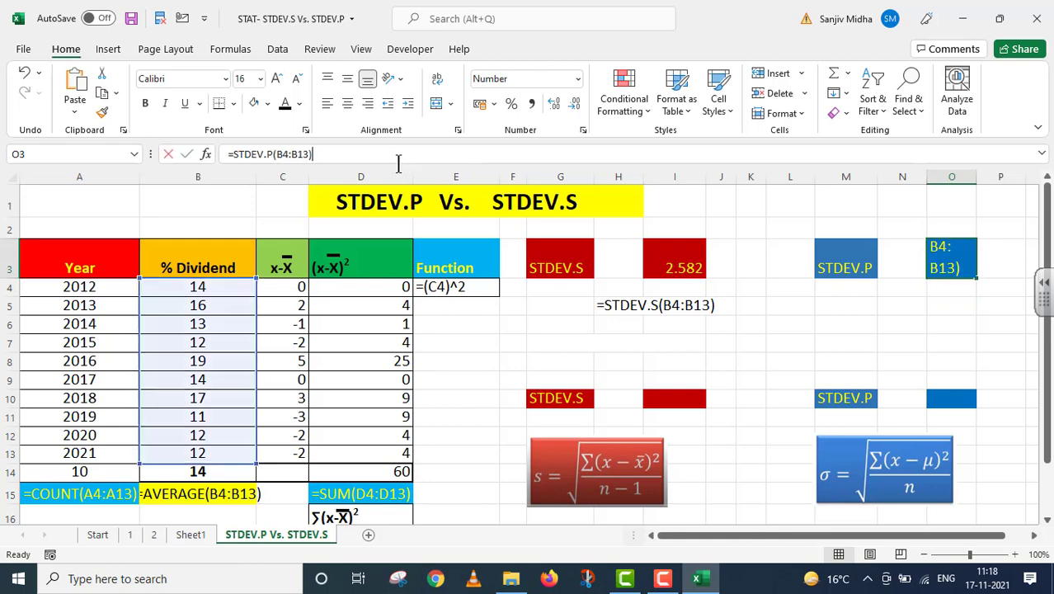
left_click_drag(400, 157, 202, 156)
key("ctrl+c")
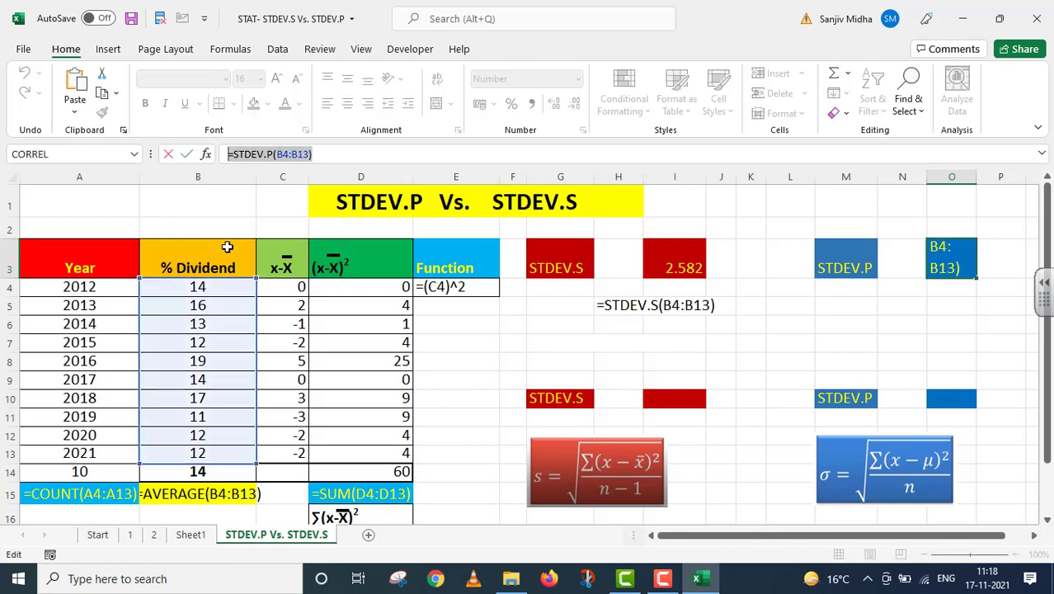
key("Return")
double_click(879, 288)
key("ctrl+v")
key("Return")
left_click(846, 343)
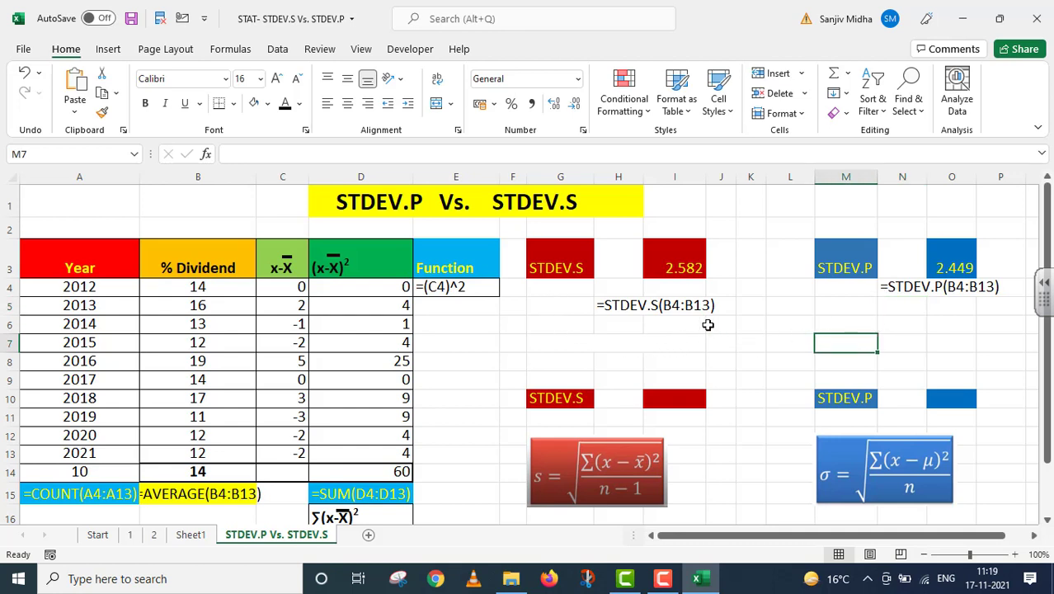
Step: Move the STDEV.S formula text from H5 up to H4
left_click(631, 306)
left_click_drag(630, 298, 631, 287)
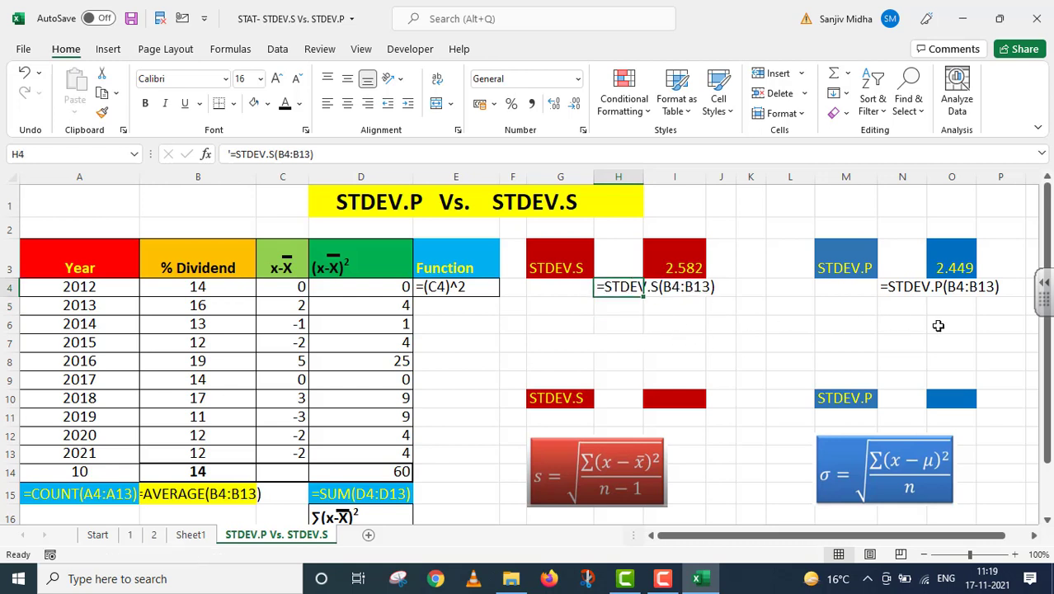
left_click(631, 324)
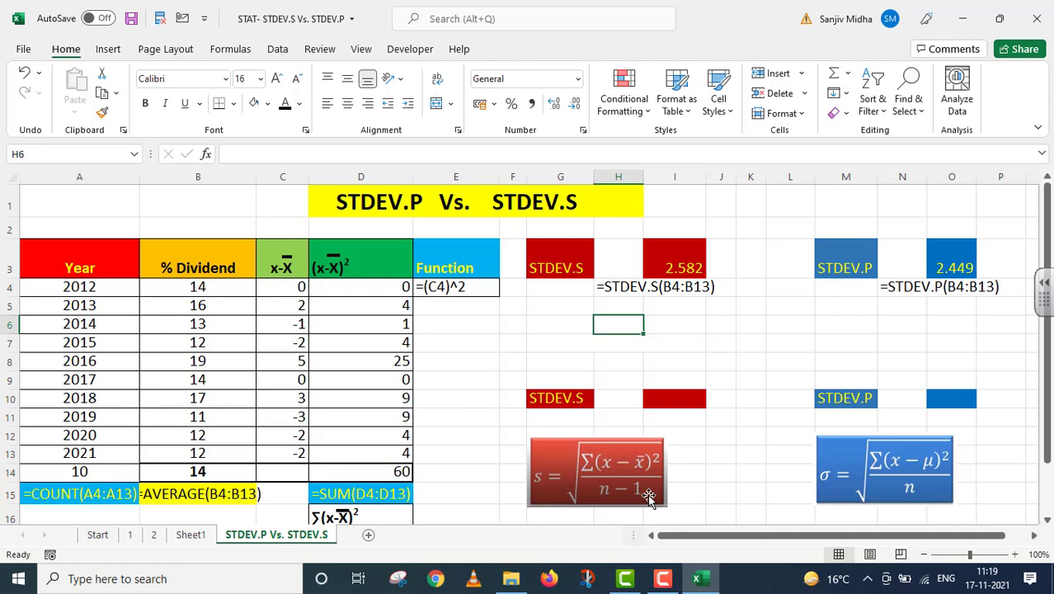
Step: Clear the fill colour and formatting from the empty result cells I10 and O10
left_click(674, 398)
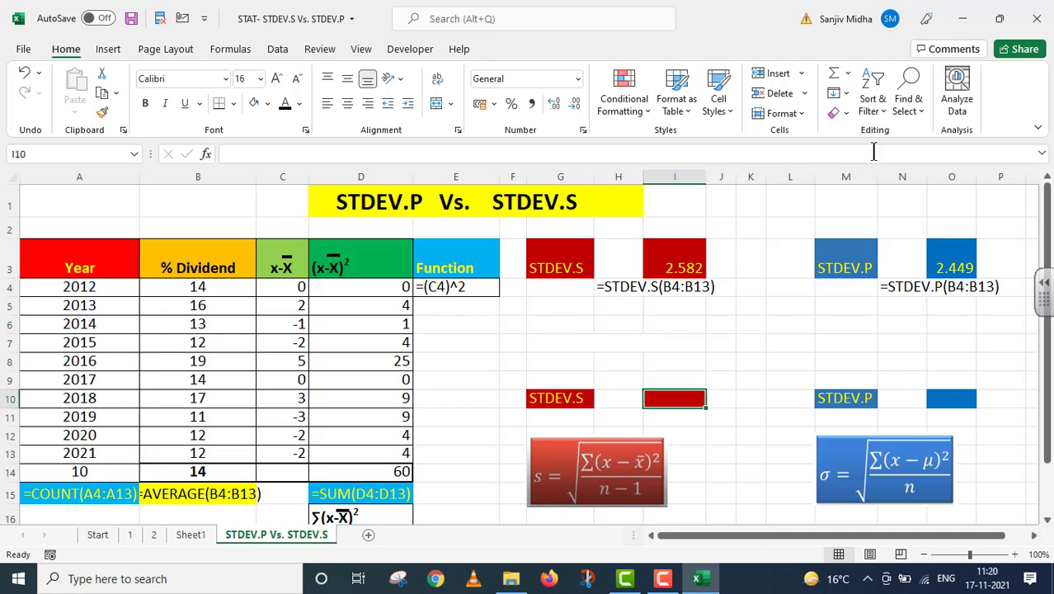
left_click(844, 113)
left_click(873, 134)
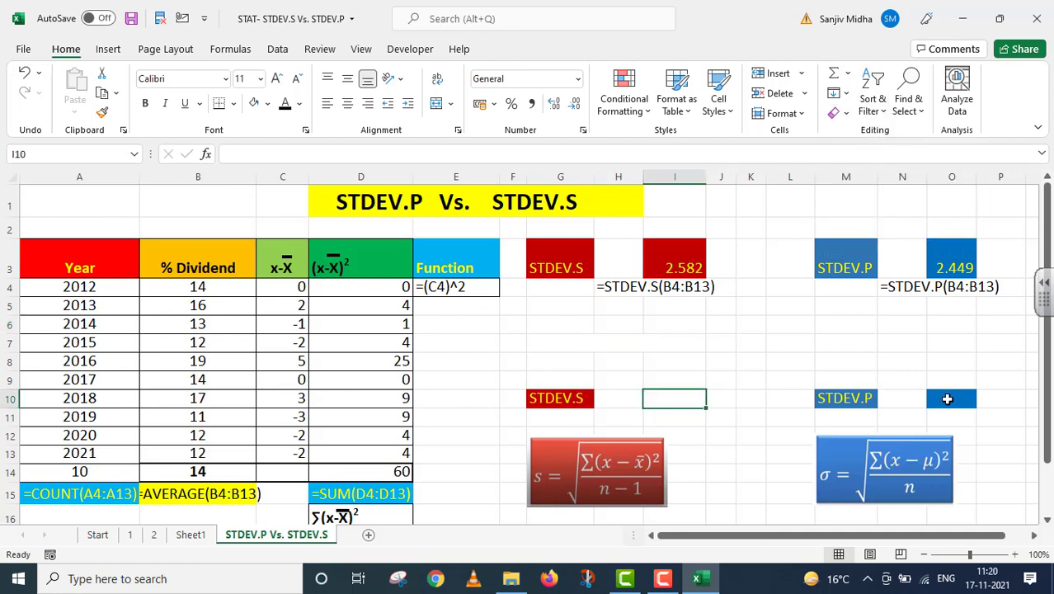
left_click(950, 398)
left_click(842, 112)
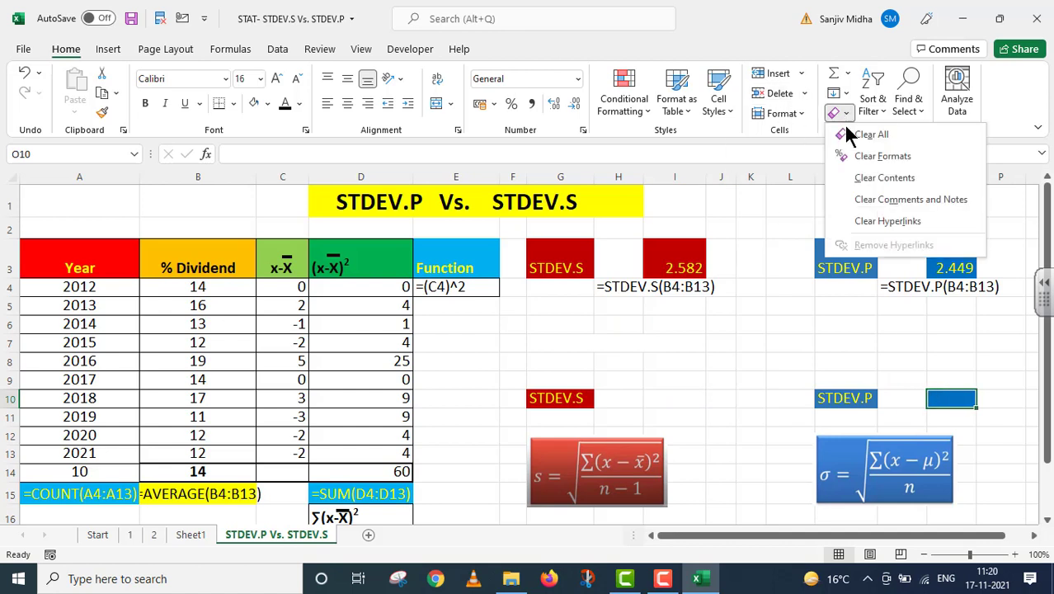
left_click(841, 153)
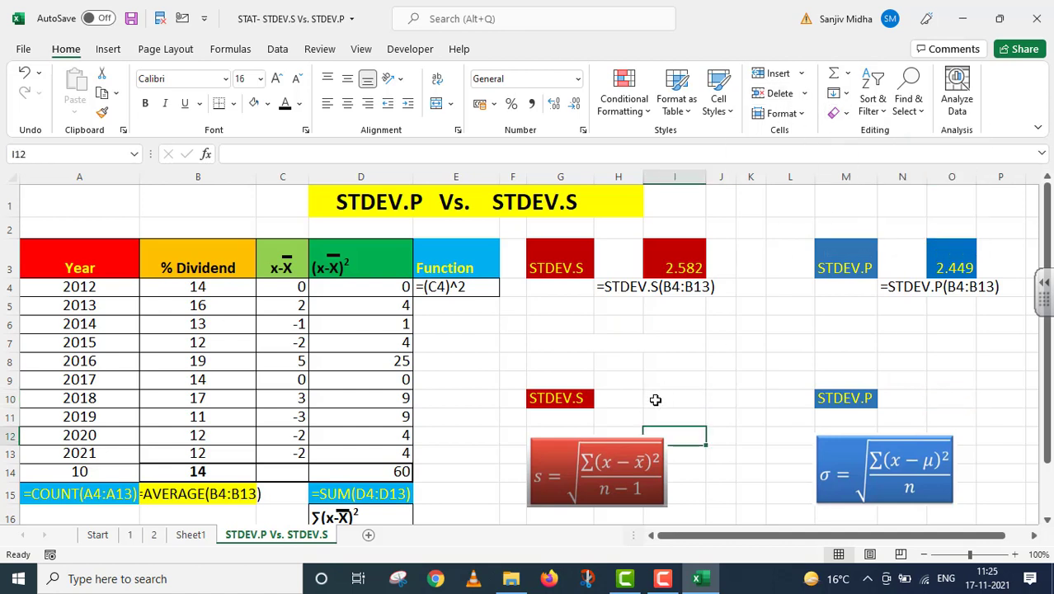
Step: Calculate the sample standard deviation manually in cell I10 with =SQRT(D14/(COUNT(A4:A13)-1))
left_click(654, 400)
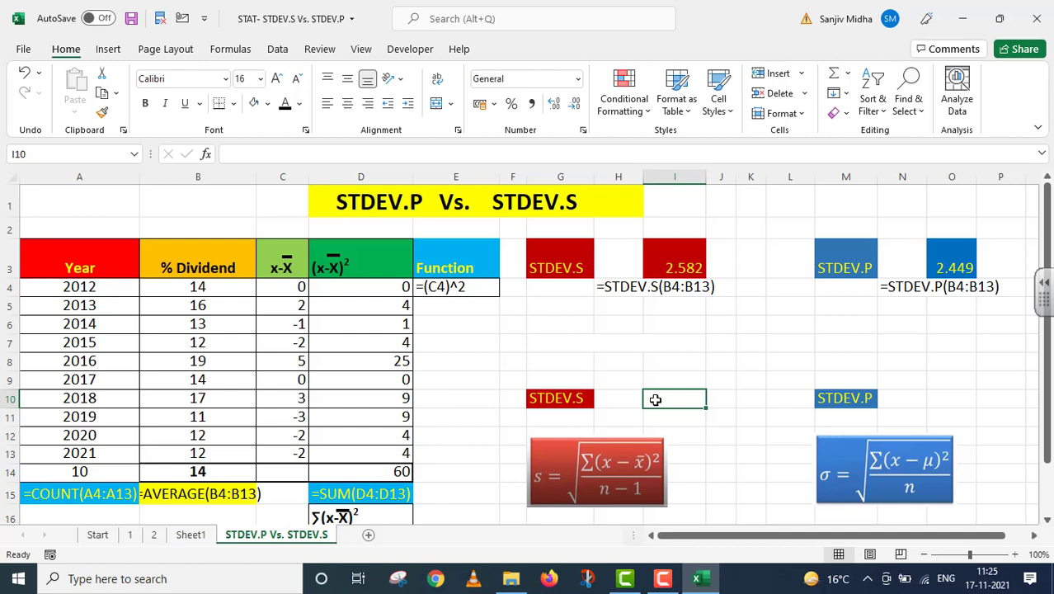
type("=")
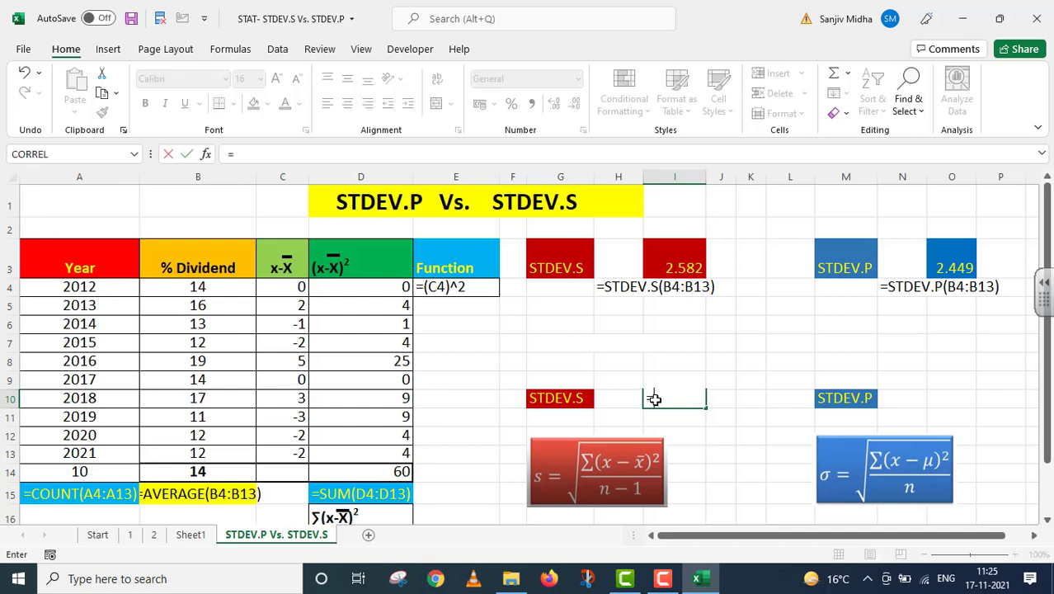
type("SQRT")
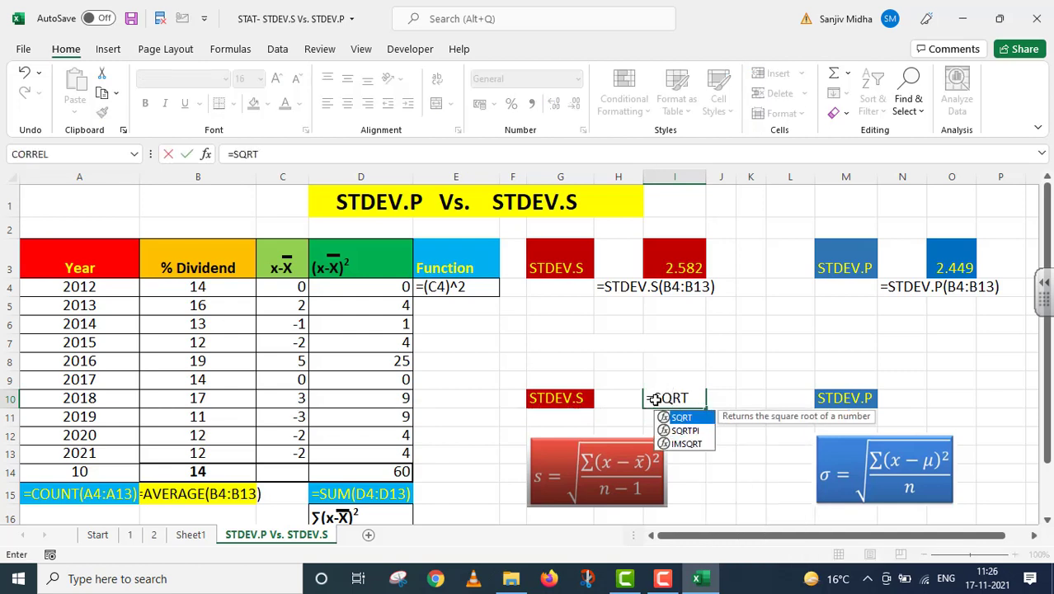
type("(")
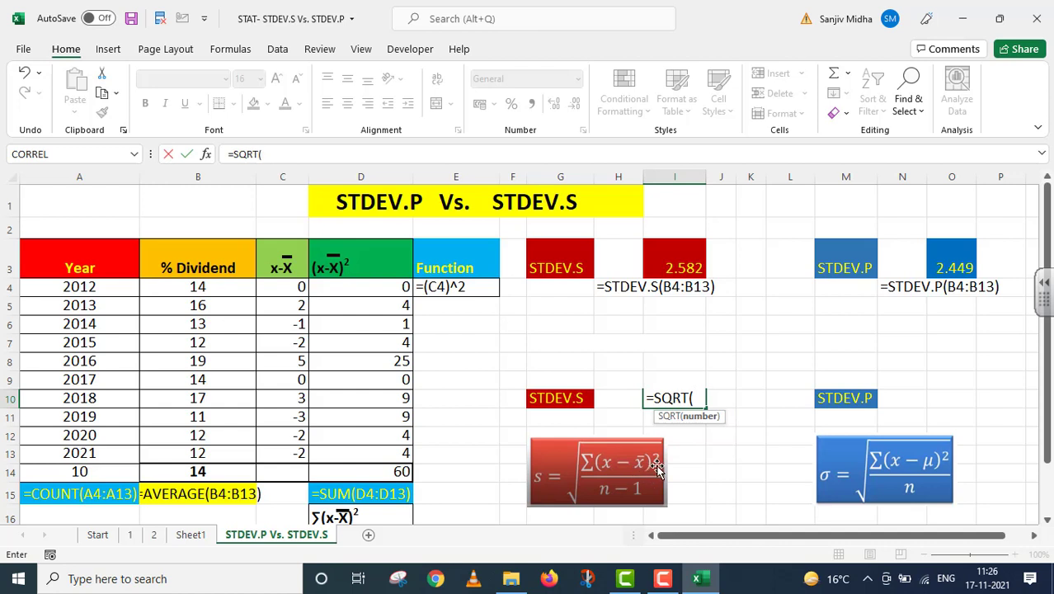
left_click(395, 471)
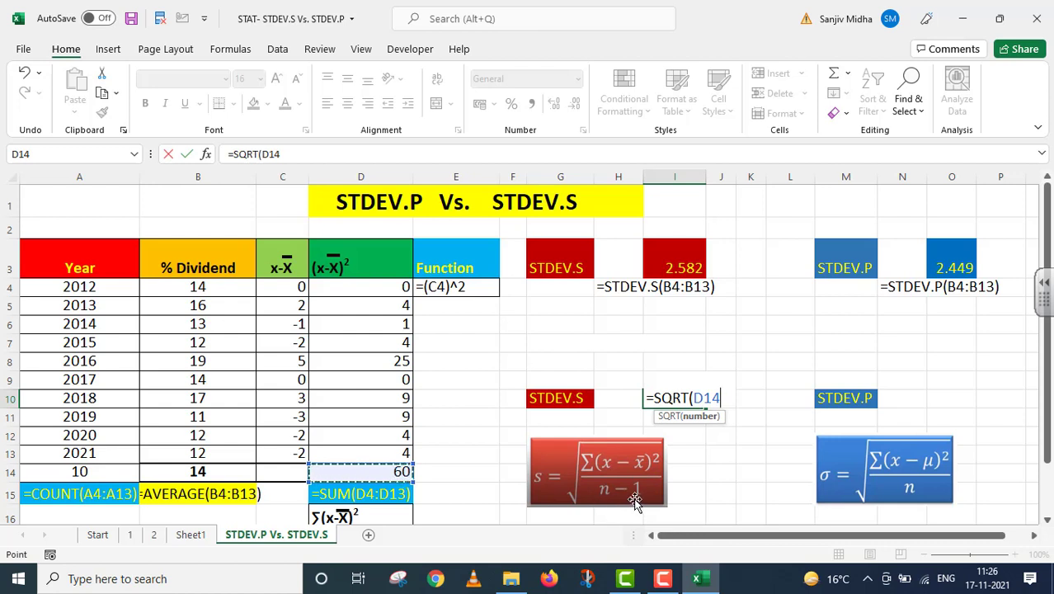
type("/")
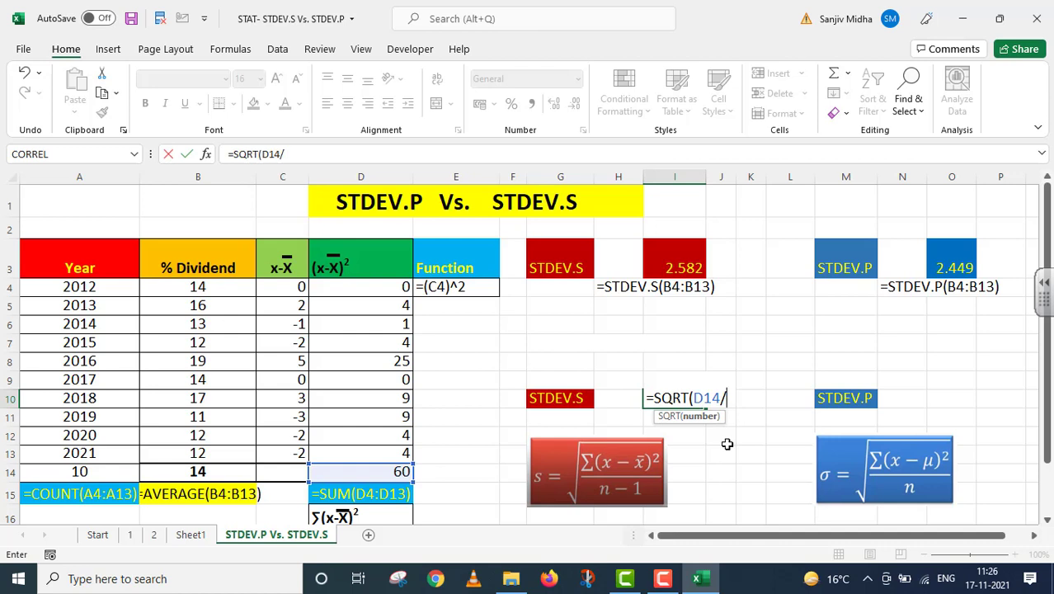
type("(COUNT")
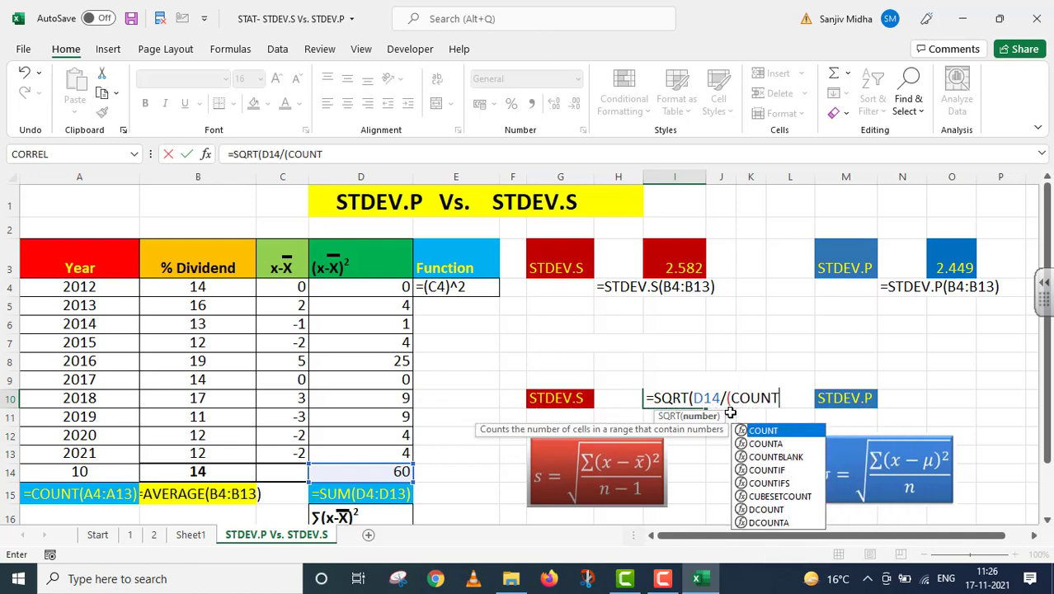
type("(")
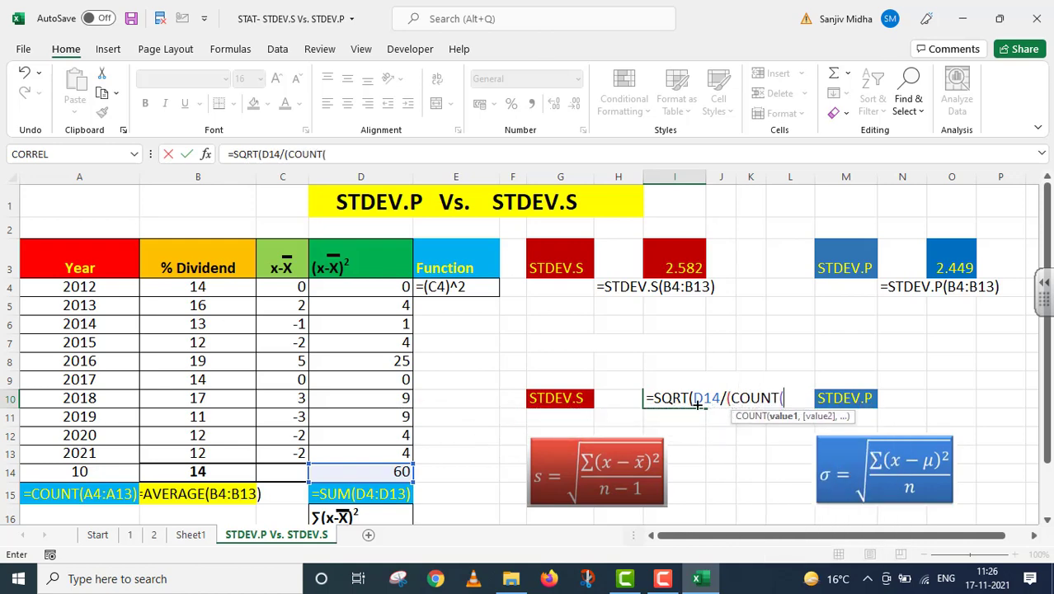
left_click_drag(79, 287, 64, 452)
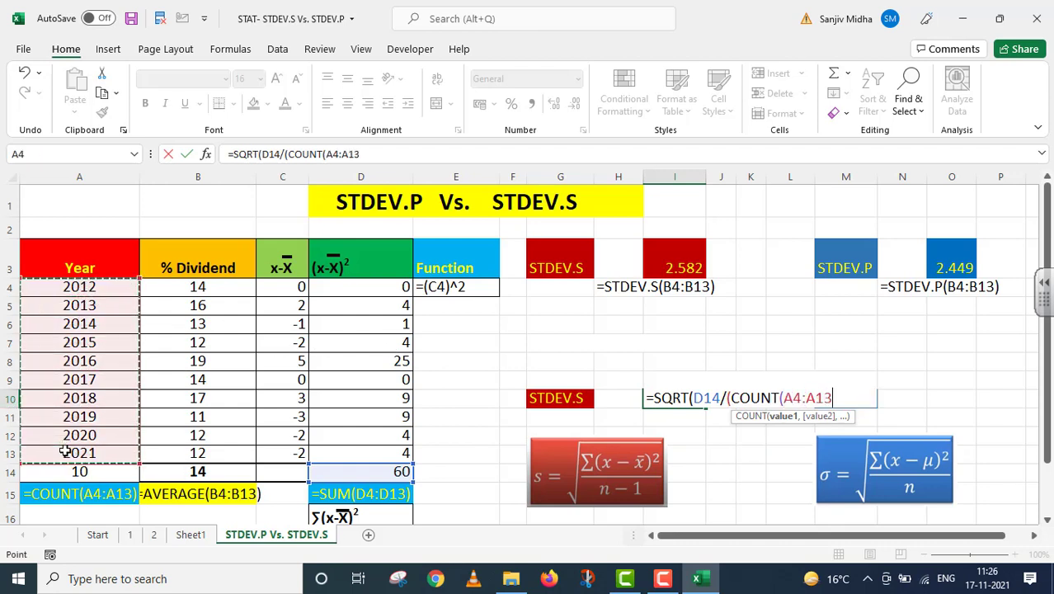
type(")")
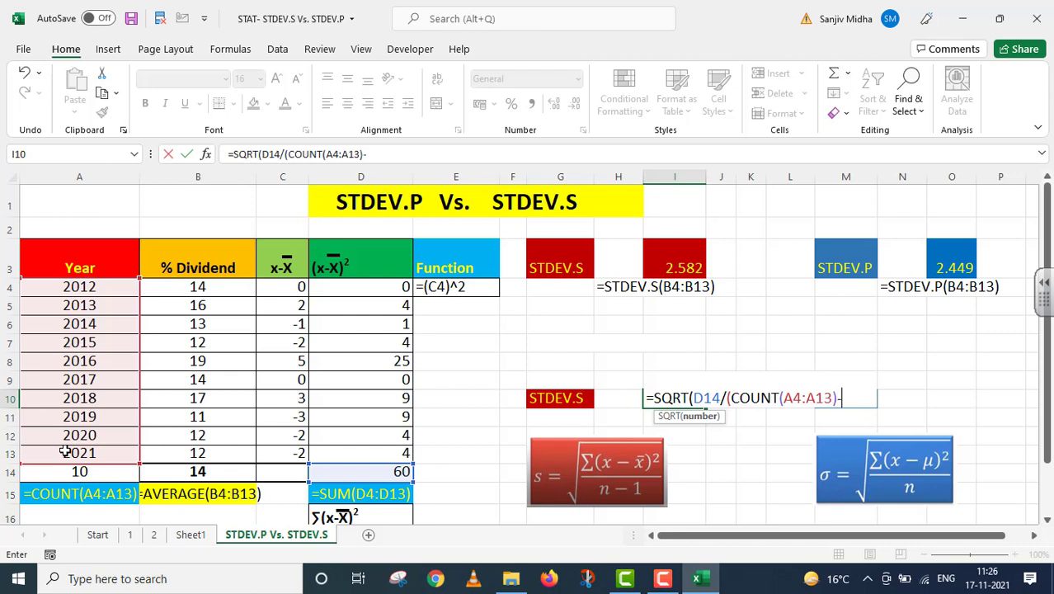
type("-1)")
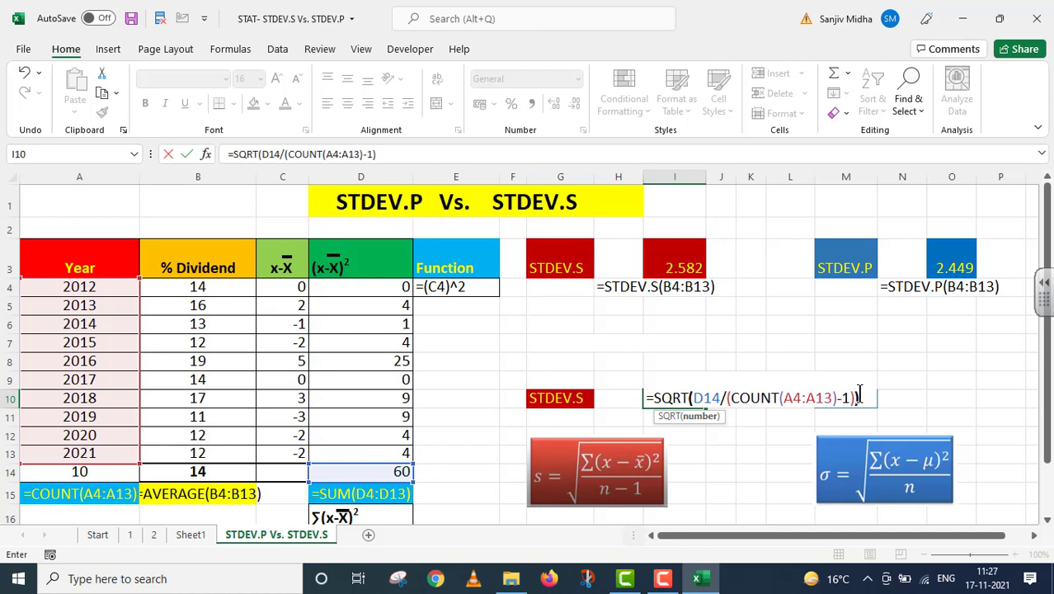
type(")")
key("Return")
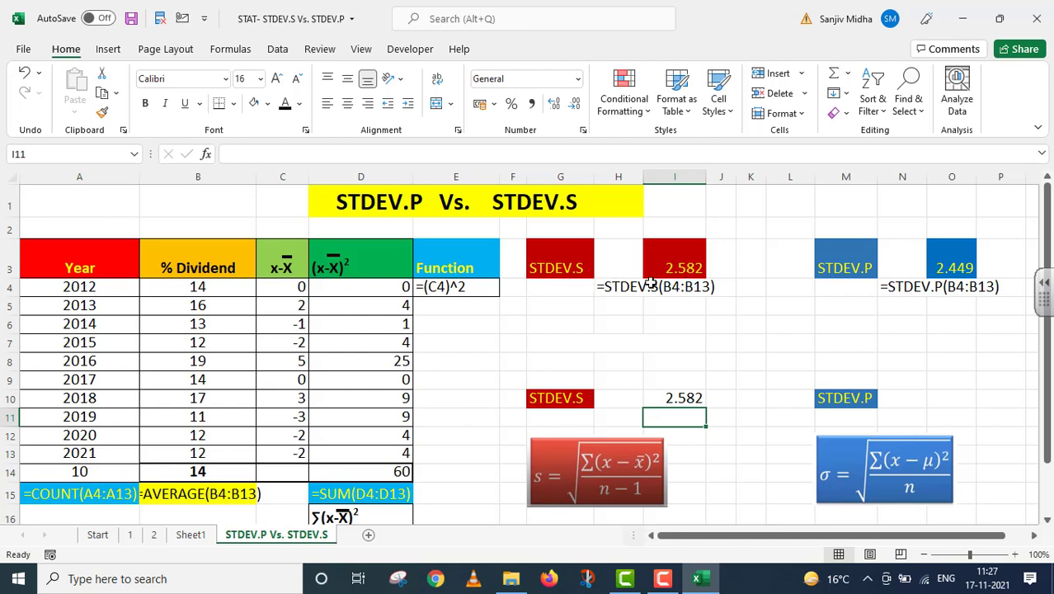
Step: Replace the label in cell G10, above the red sample formula picture, with STAT
left_click(576, 397)
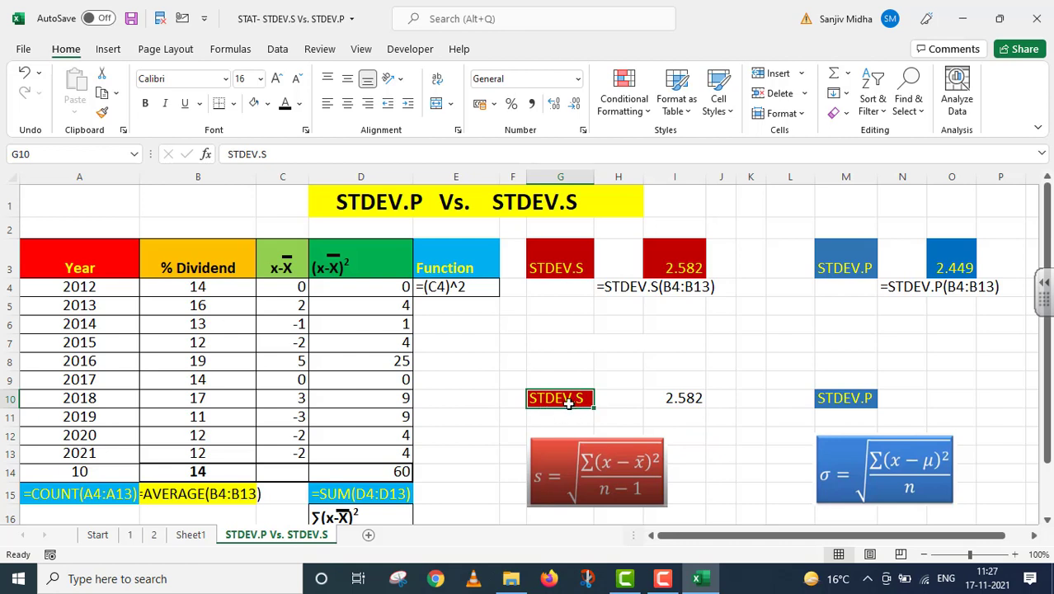
key("BackSpace")
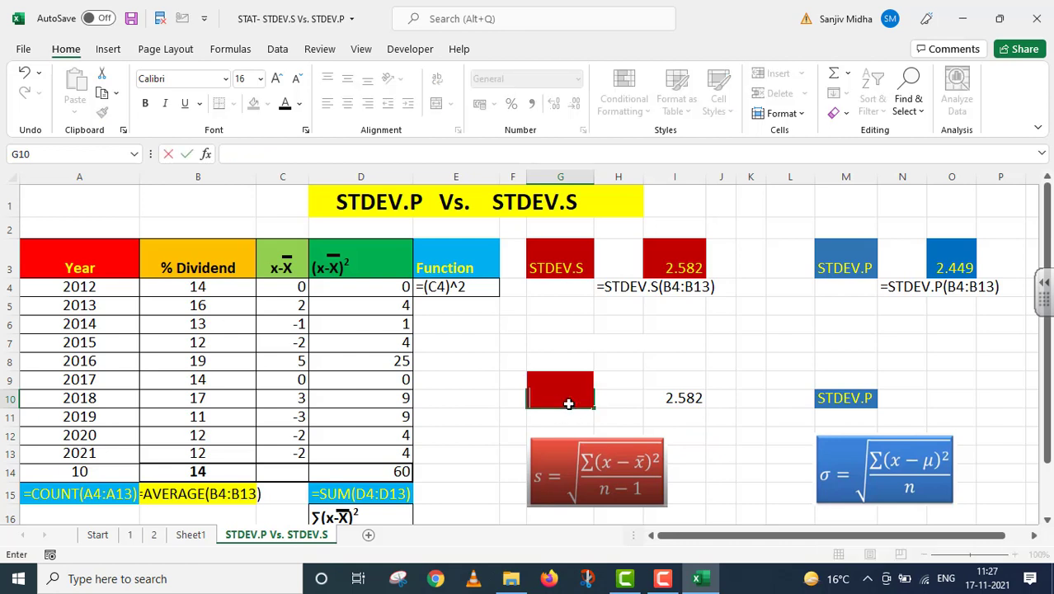
type("STAT")
left_click(589, 466)
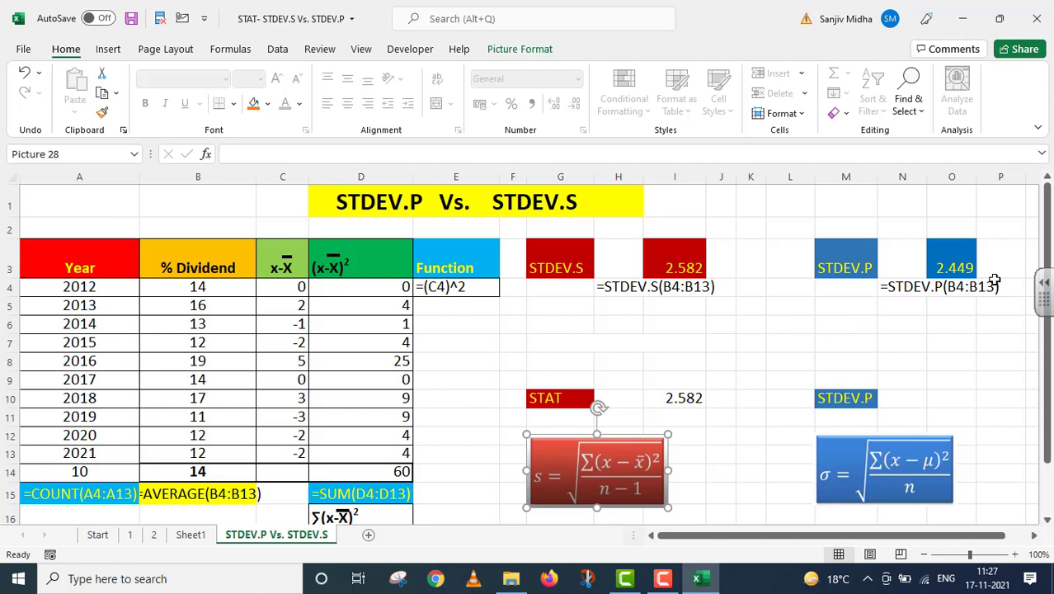
Step: Change the label in cell M10, above the blue population formula picture, to STAT
double_click(827, 398)
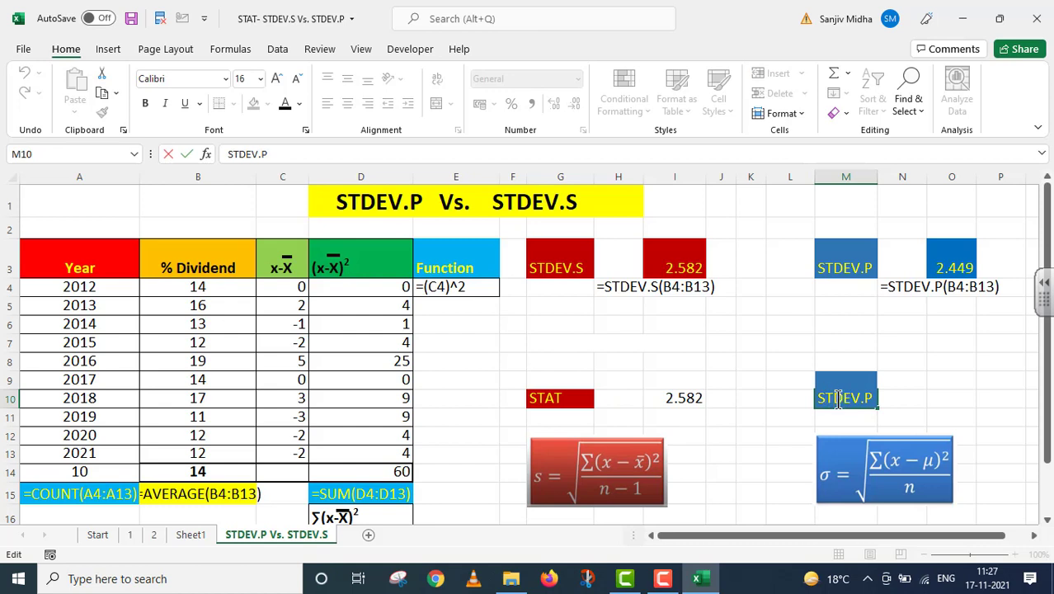
type("AT")
key("Delete")
key("Delete")
key("Delete")
key("Delete")
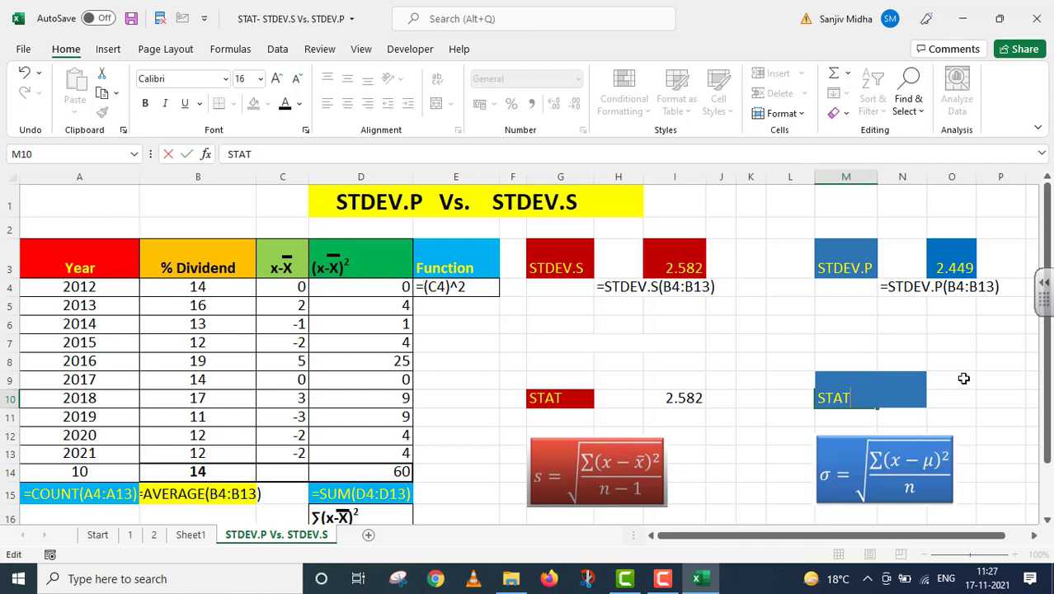
key("ctrl+Return")
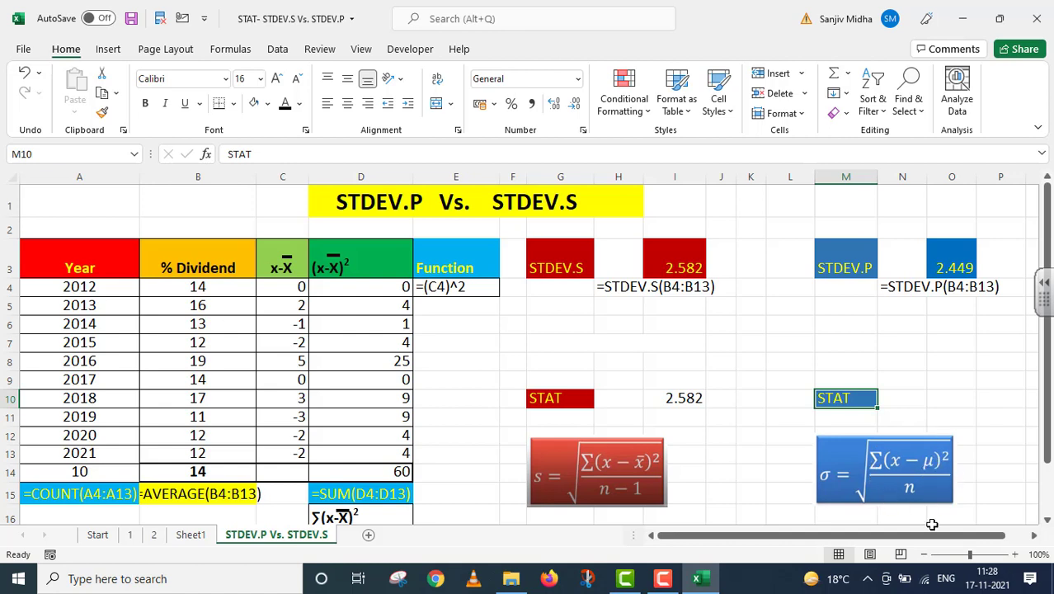
Step: Calculate the population standard deviation manually in cell O10 with =SQRT(D14/COUNT(A4:A13)) and reselect the cell
left_click(931, 397)
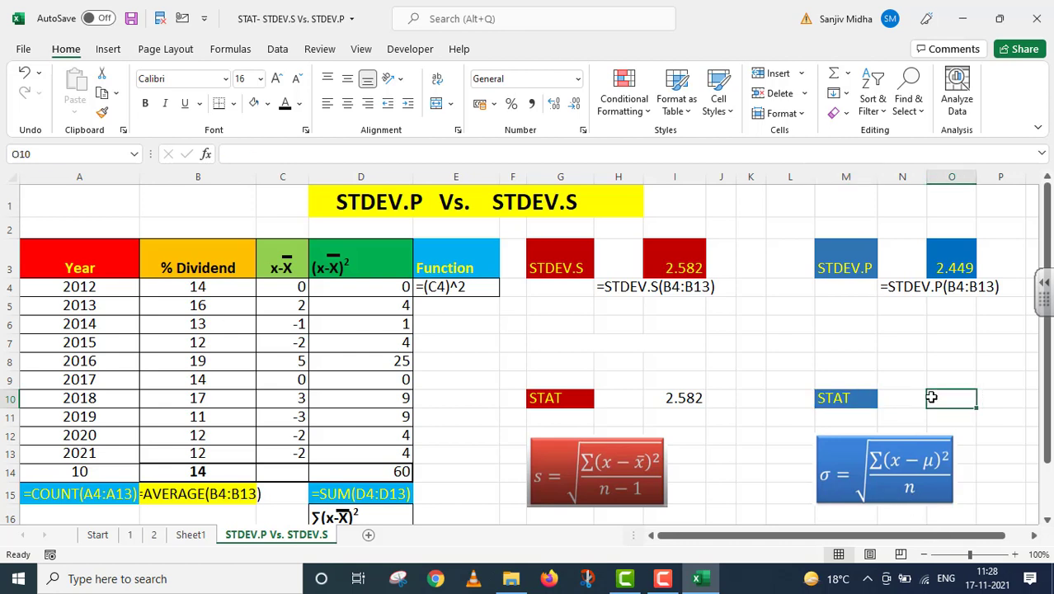
type("=")
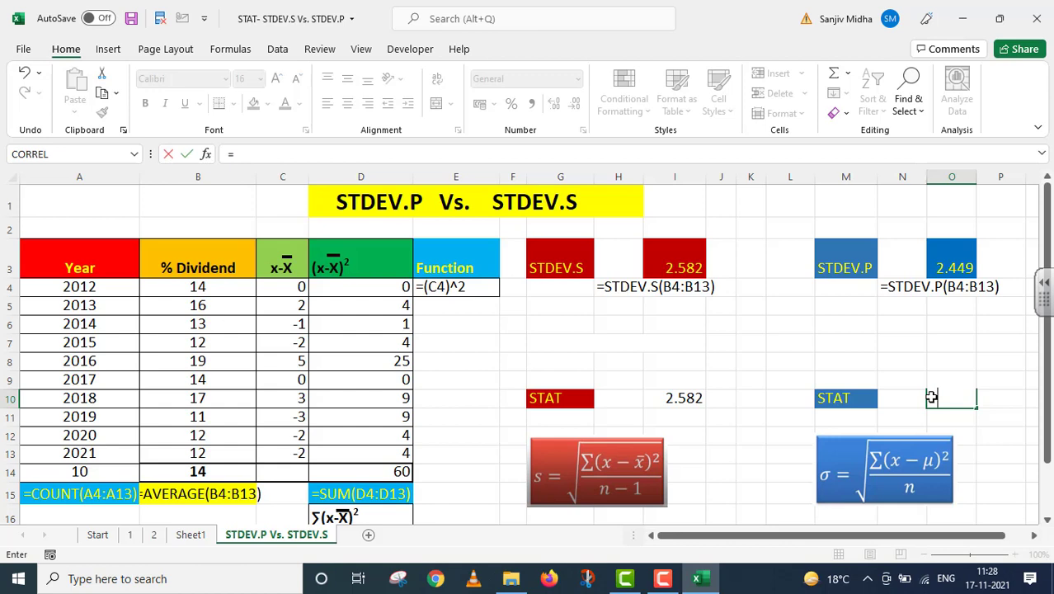
type("SQRT")
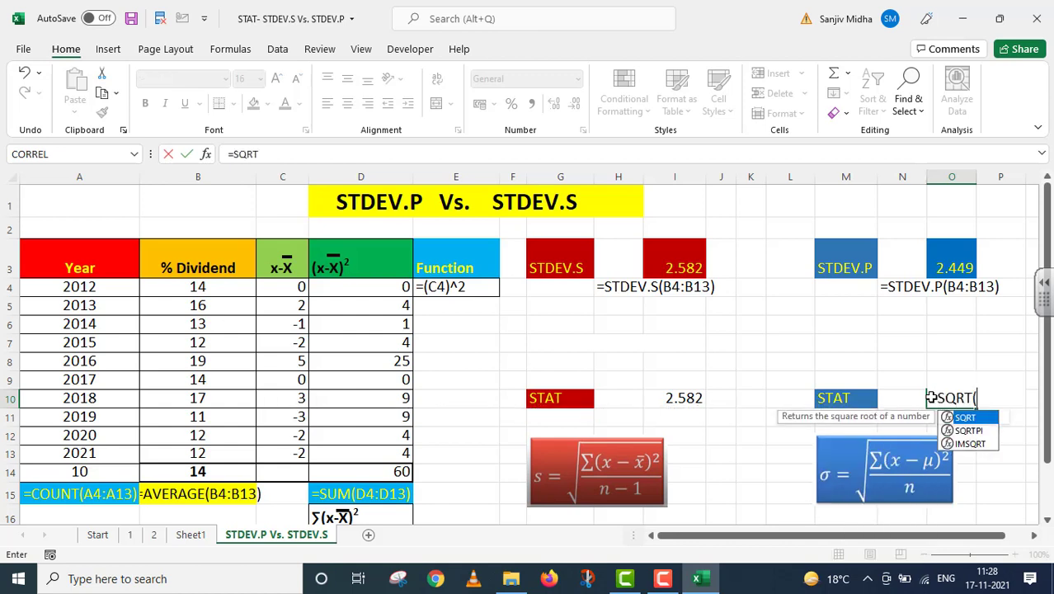
type("(")
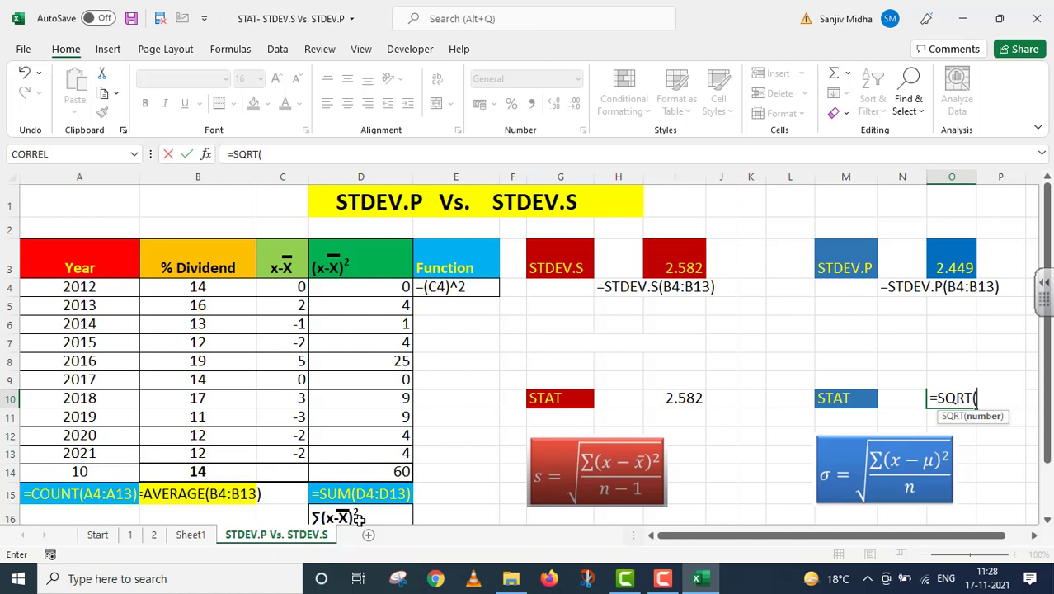
left_click(389, 477)
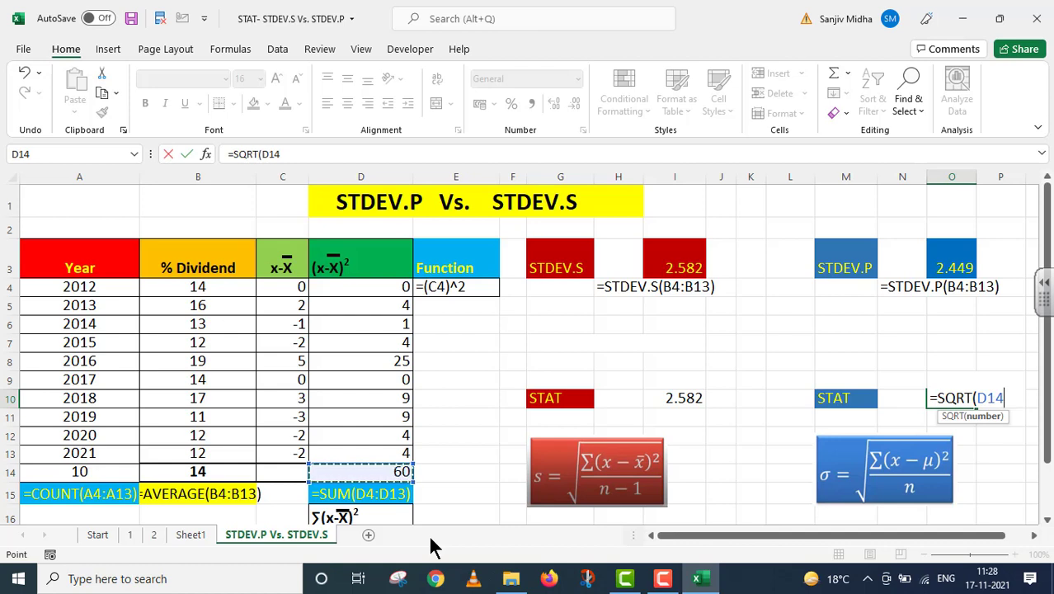
type("/")
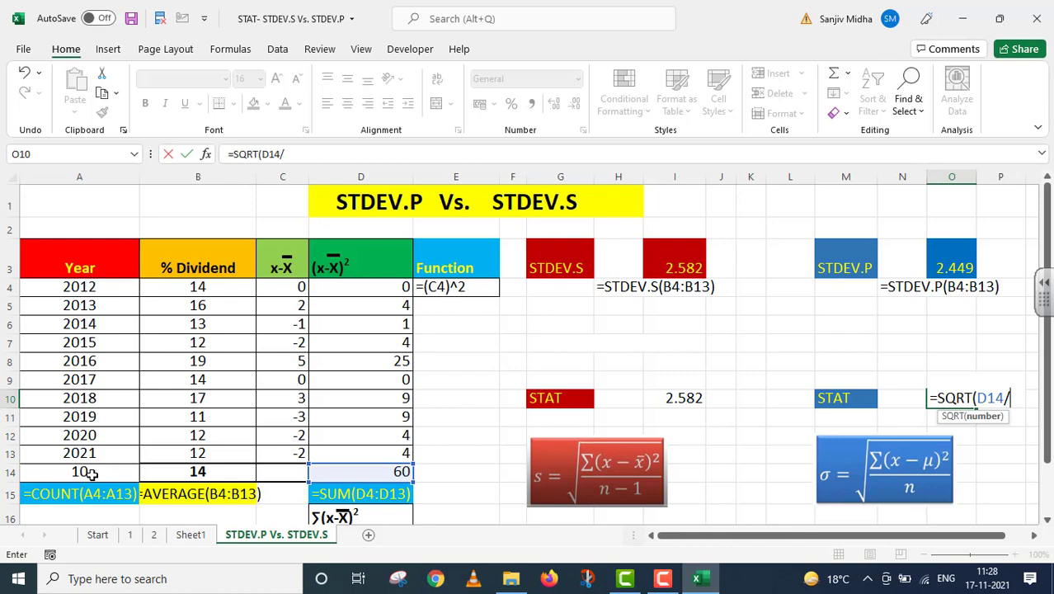
type("CO")
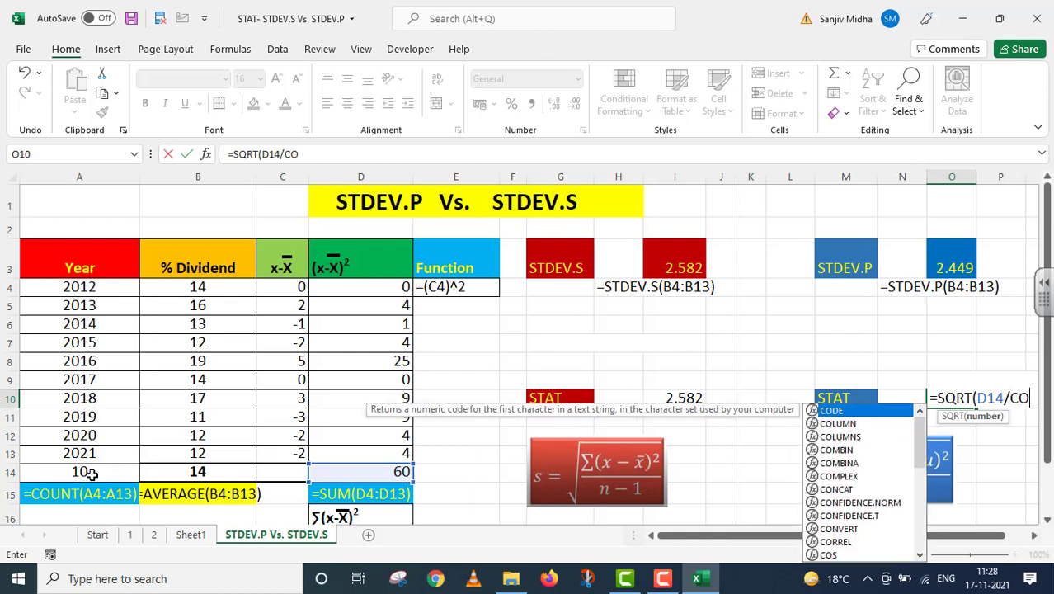
type("UNT(")
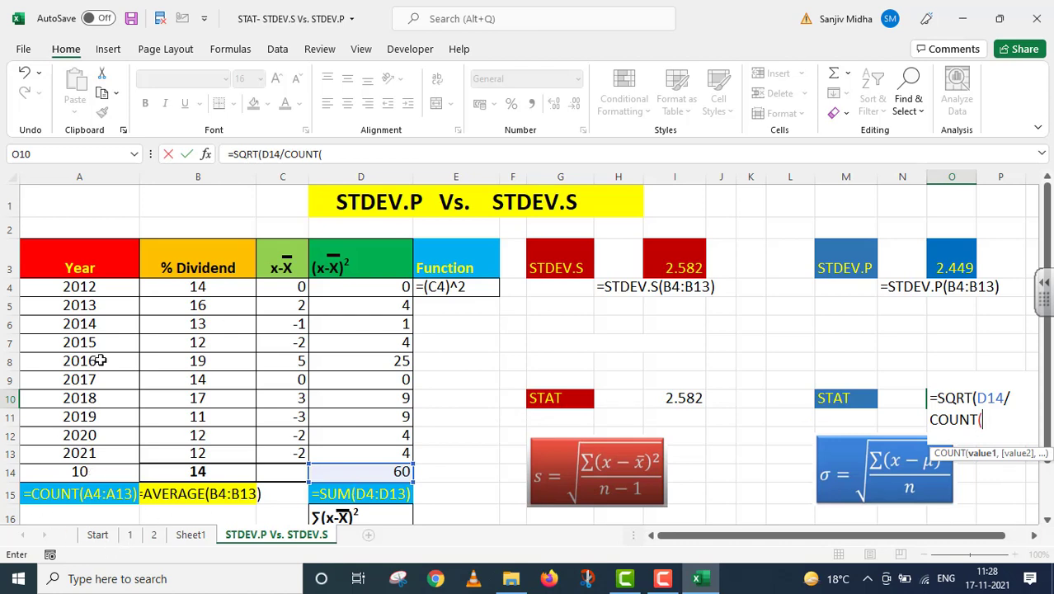
left_click_drag(82, 285, 82, 452)
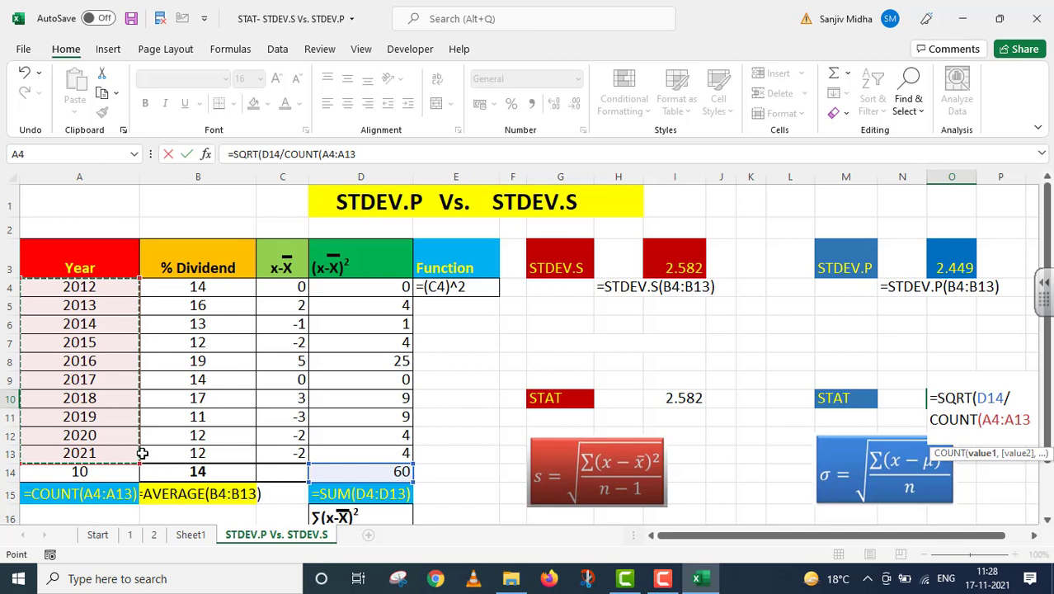
type(")")
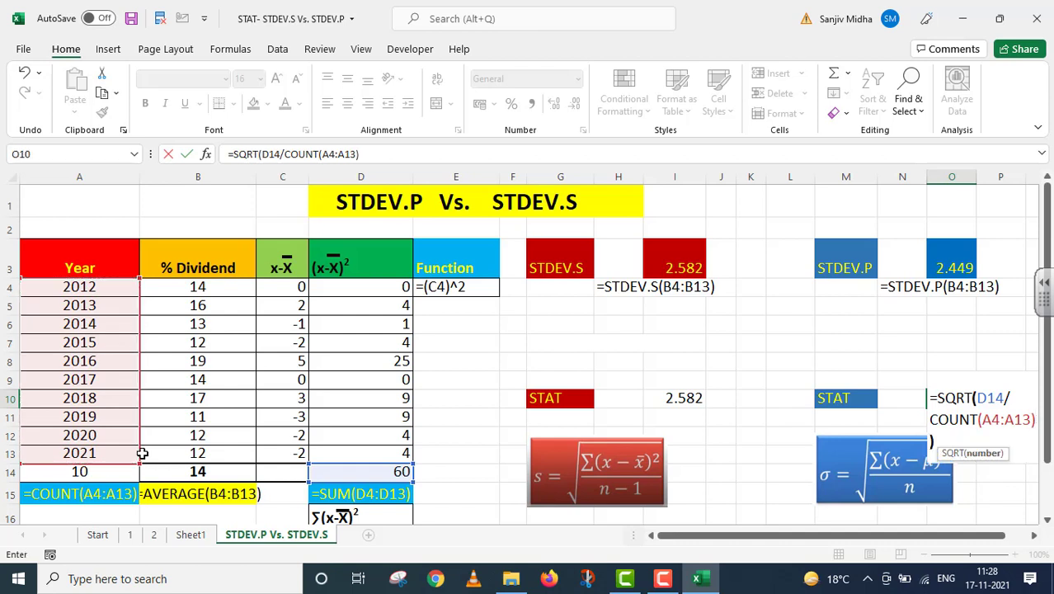
type("))")
key("Return")
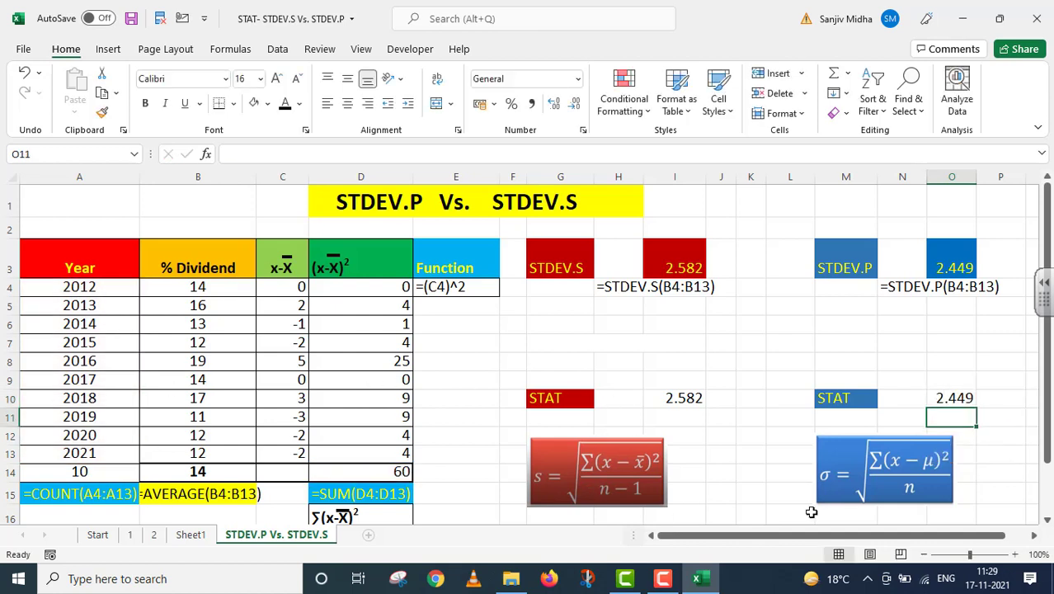
left_click(979, 401)
left_click(953, 398)
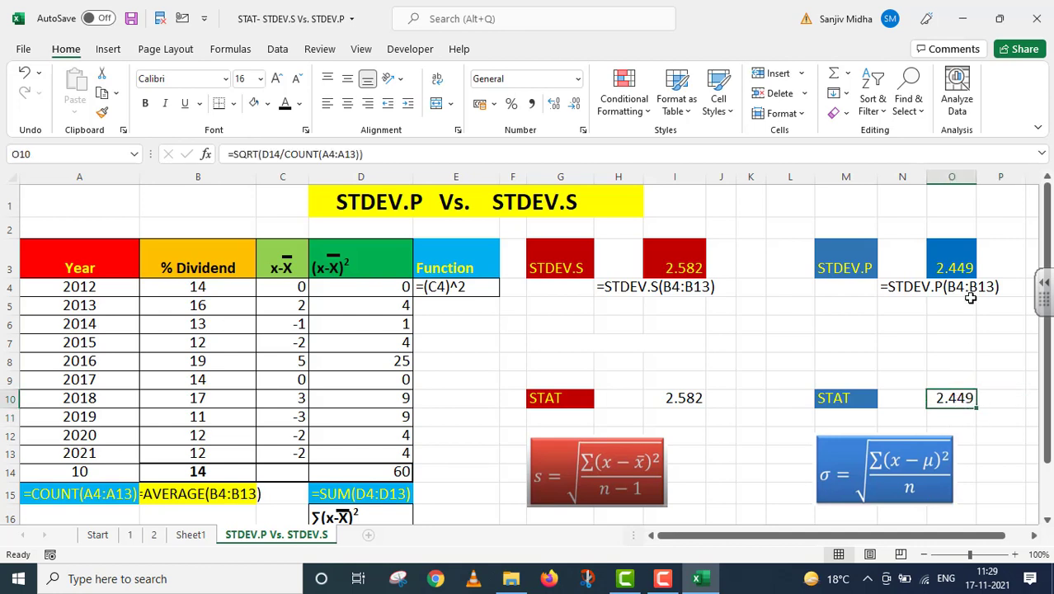